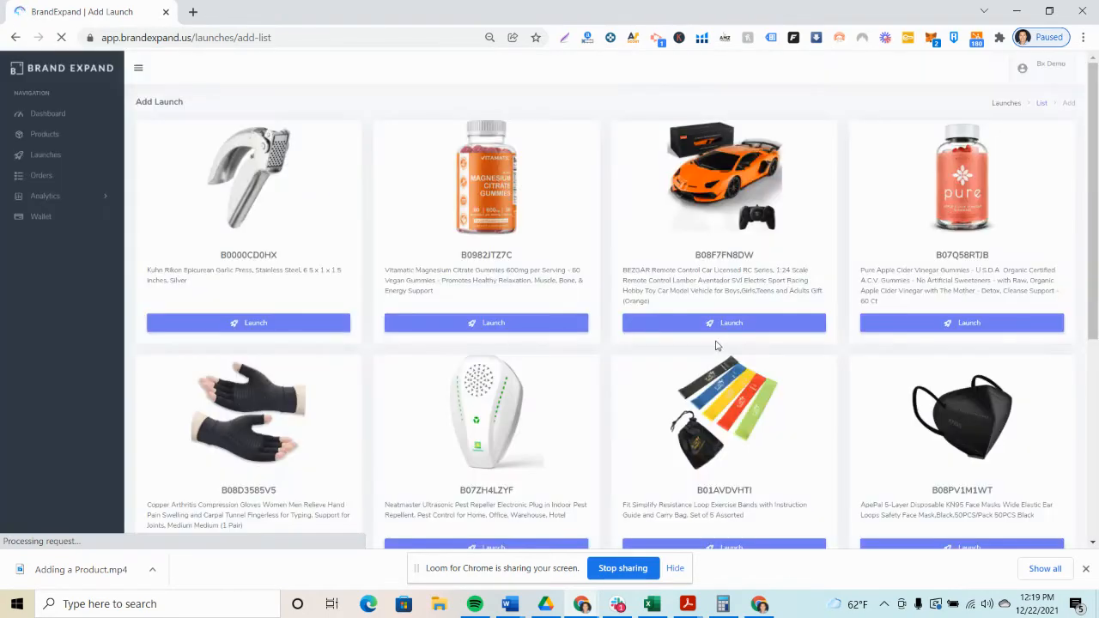
# Open page 3 of the product list and start a launch for the FINJAN Backpack Cooking Kit
pyautogui.scroll(-5, 821, 361)
pyautogui.click(1033, 486)
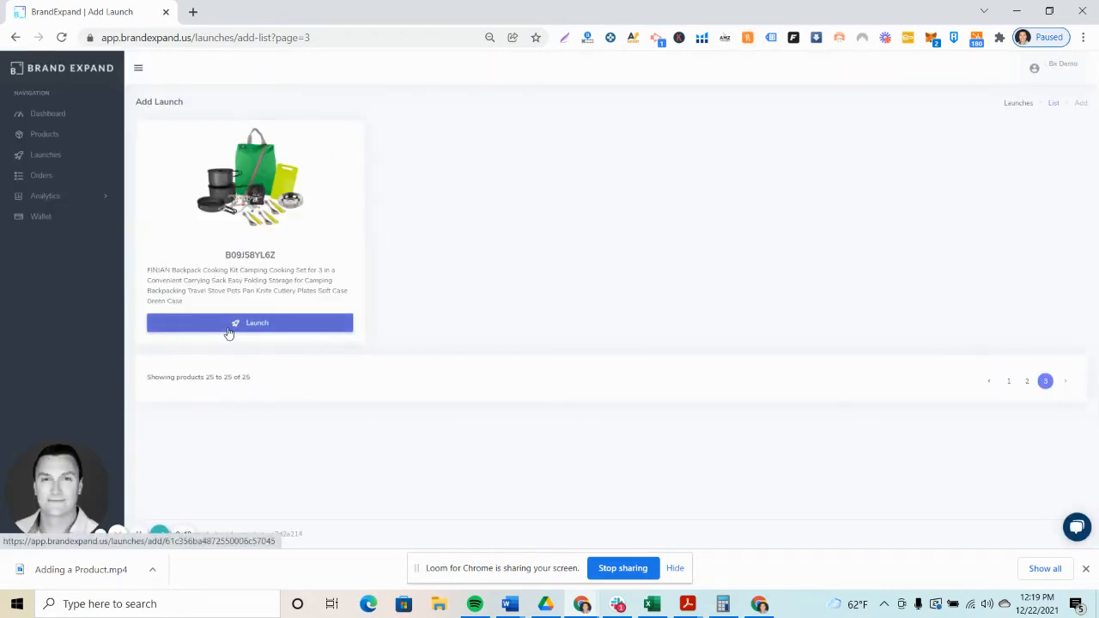
pyautogui.click(227, 325)
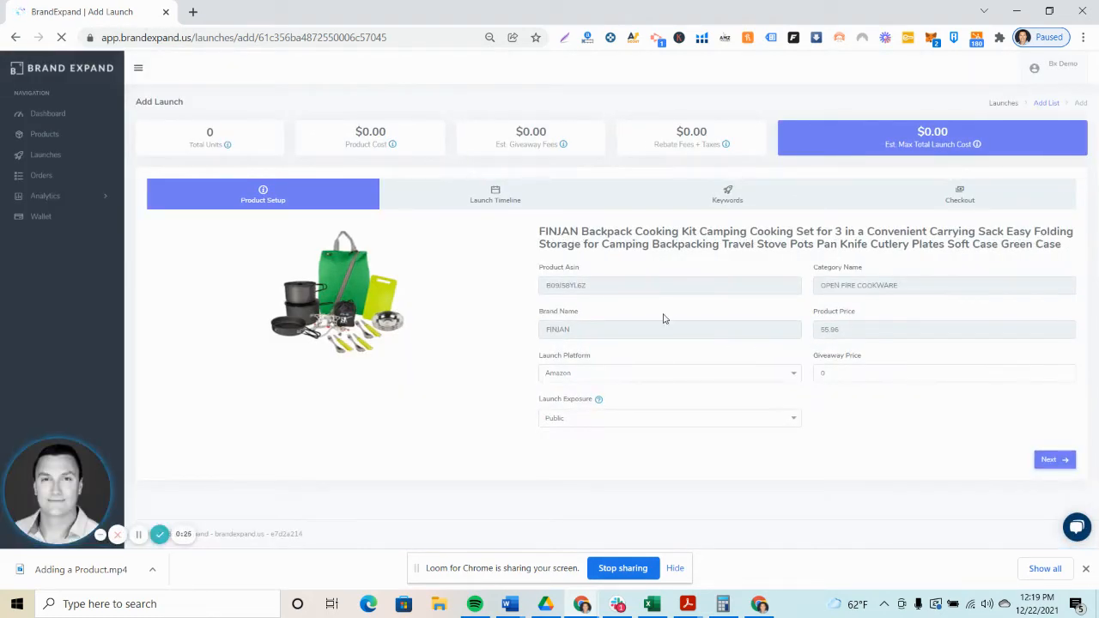
# Choose Amazon as the launch platform for the cooking kit
pyautogui.doubleClick(836, 332)
pyautogui.click(830, 345)
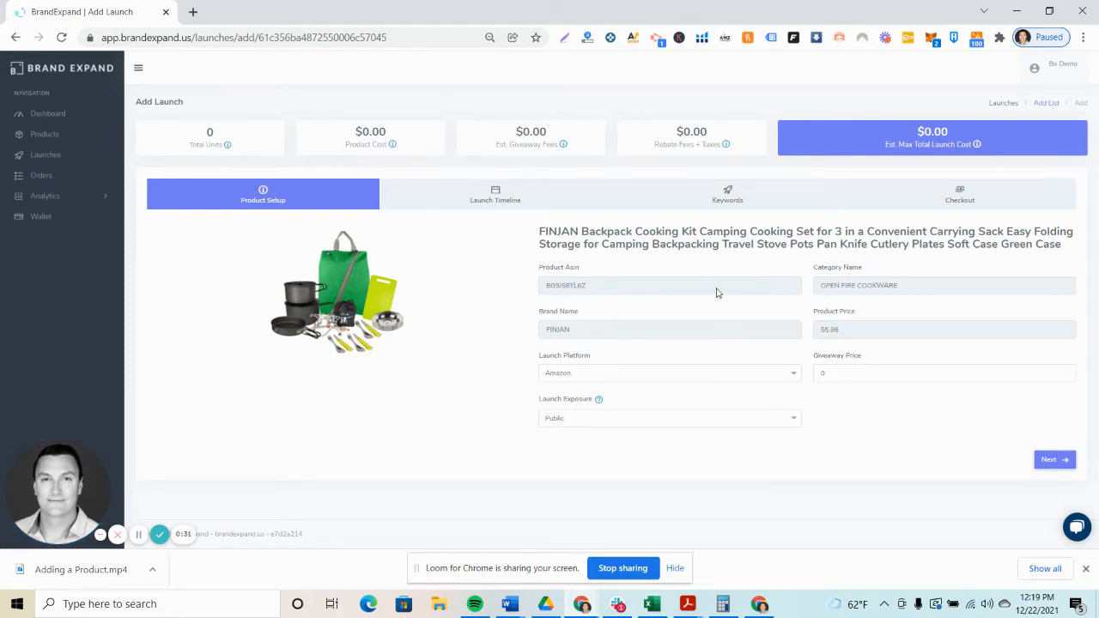
pyautogui.click(661, 381)
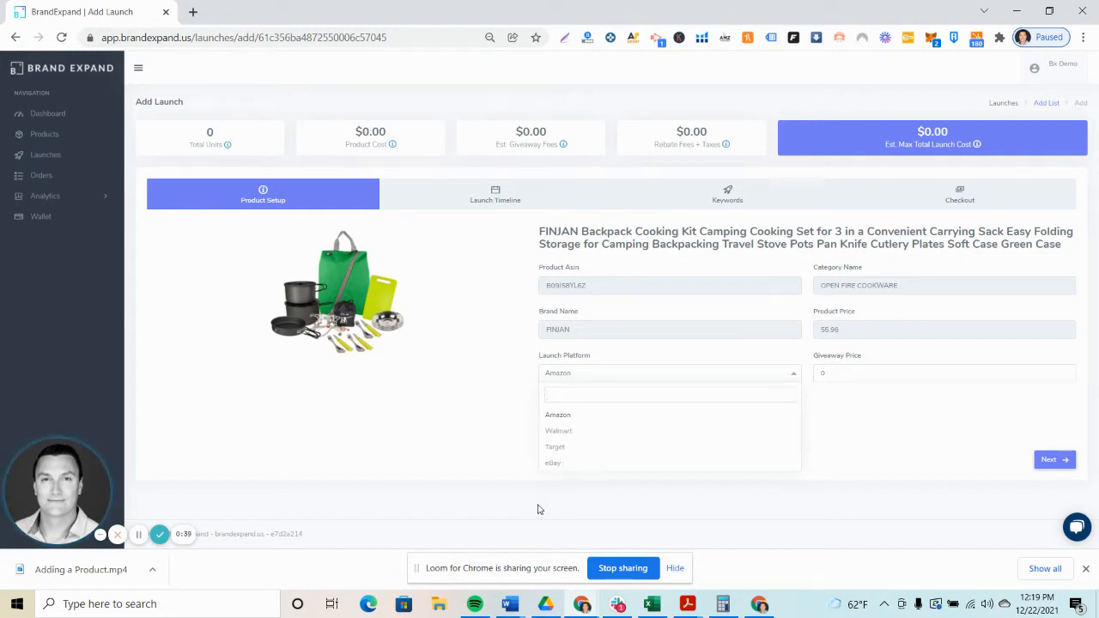
pyautogui.click(565, 416)
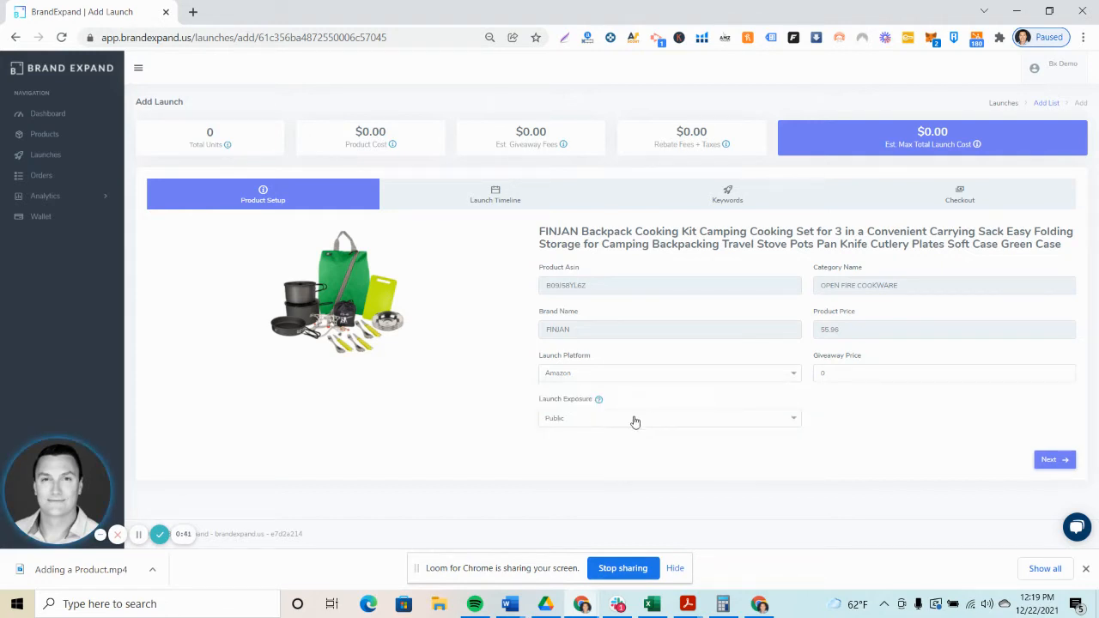
# Set the giveaway price to 5.59
pyautogui.doubleClick(854, 373)
pyautogui.click(853, 408)
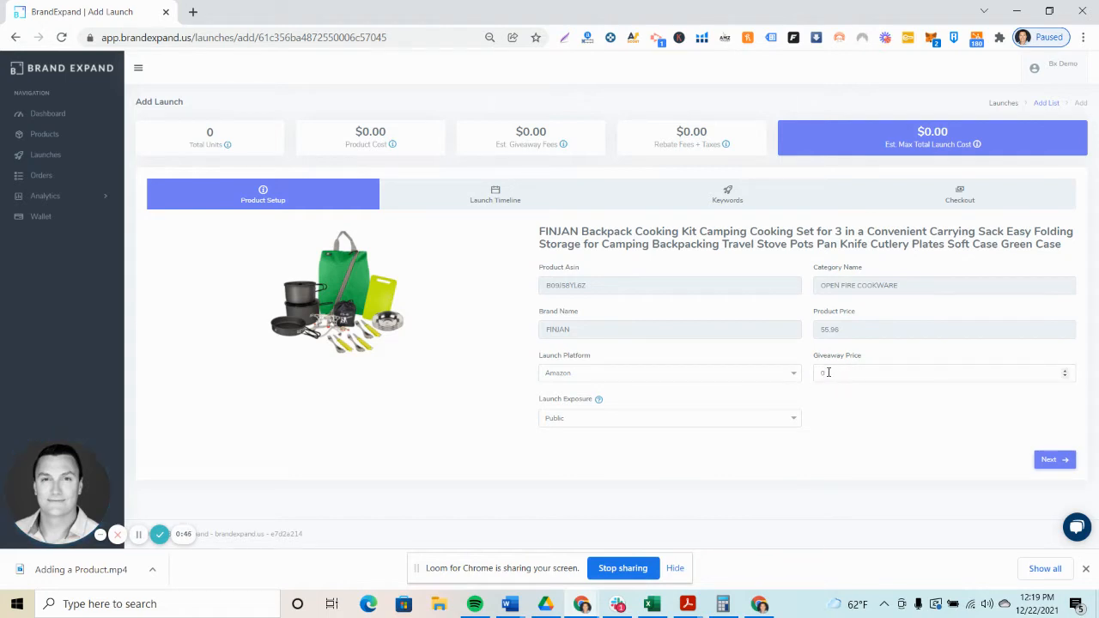
pyautogui.doubleClick(827, 373)
pyautogui.click(819, 412)
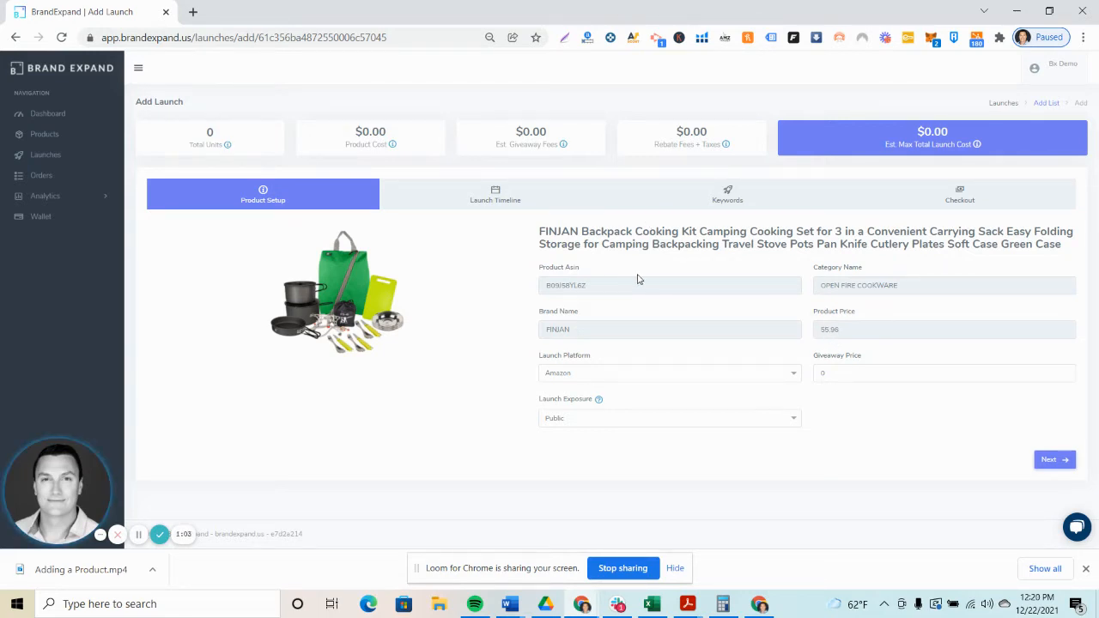
pyautogui.doubleClick(822, 373)
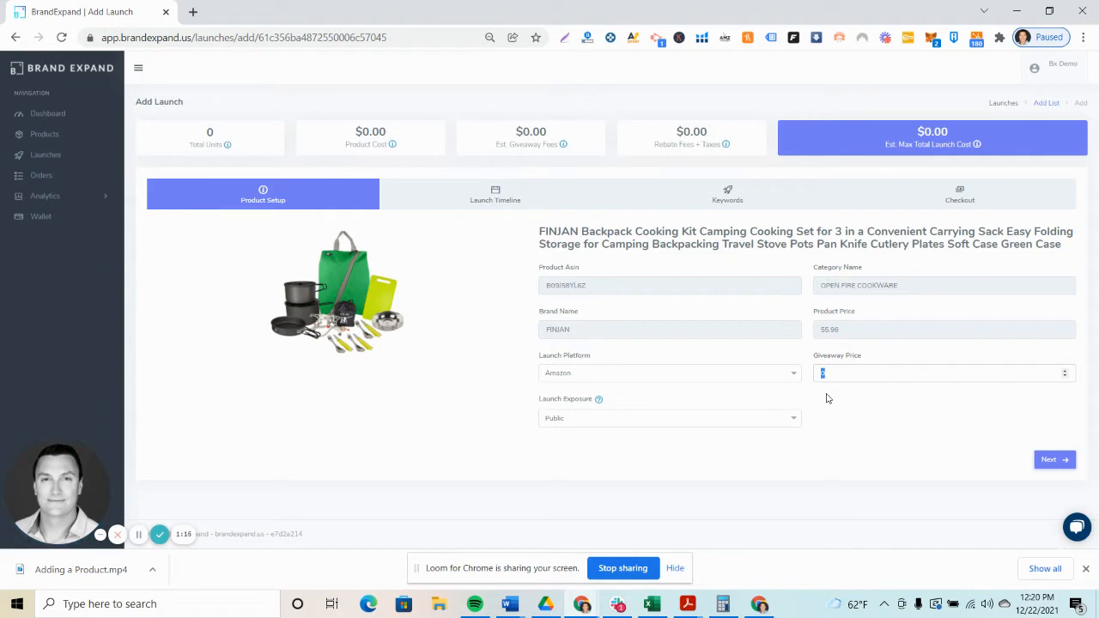
pyautogui.write('5.59')
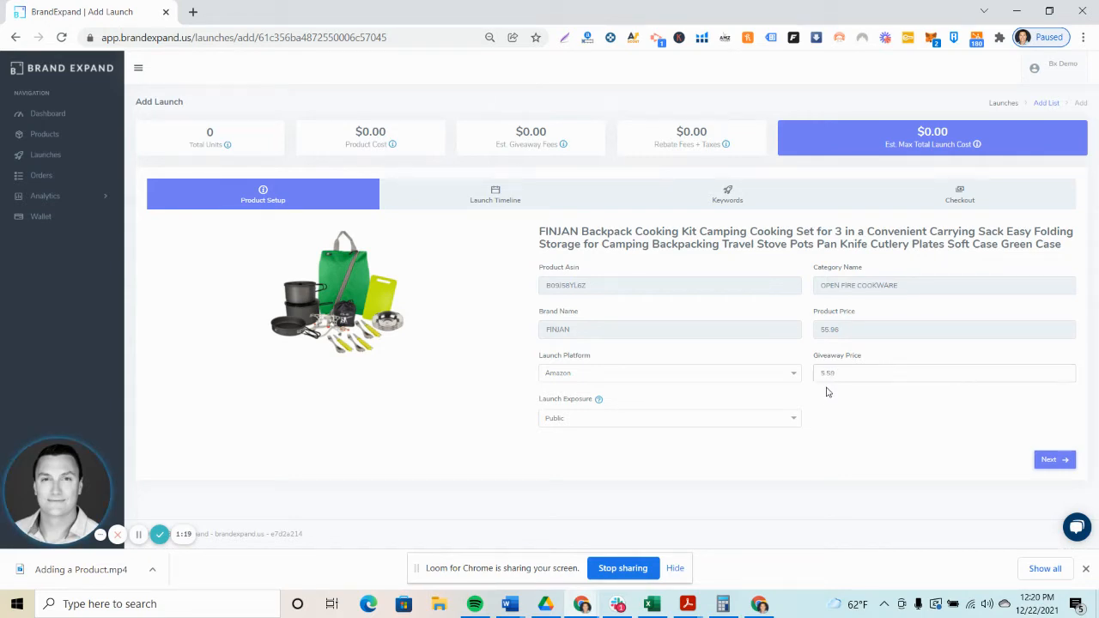
pyautogui.moveTo(852, 372); pyautogui.dragTo(791, 376)
pyautogui.click(834, 413)
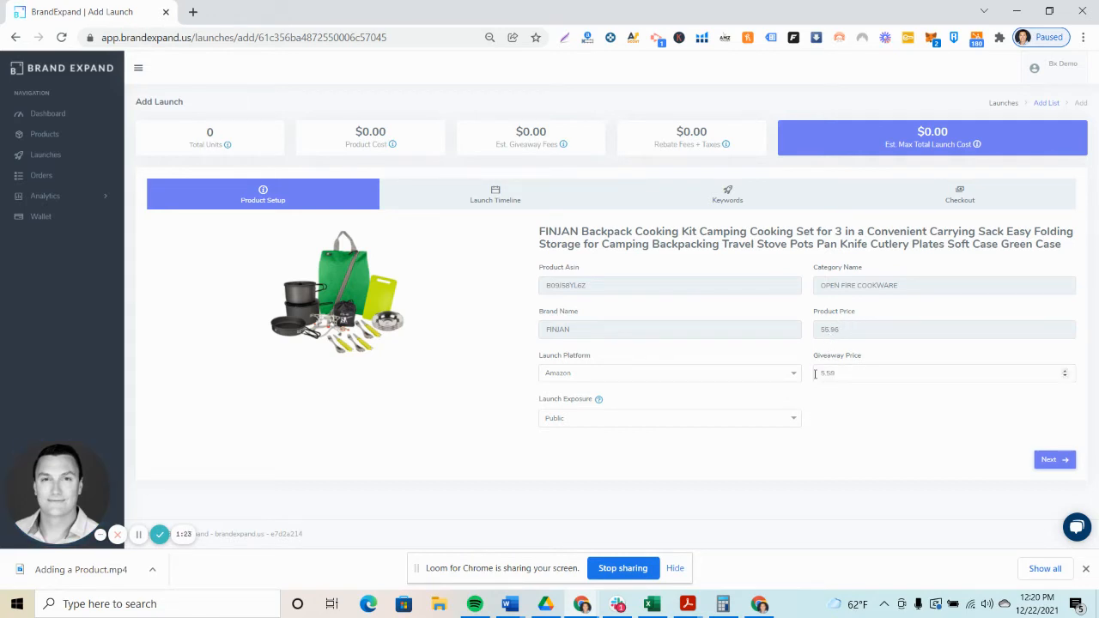
# Set the giveaway price to 0
pyautogui.moveTo(838, 373); pyautogui.dragTo(763, 388)
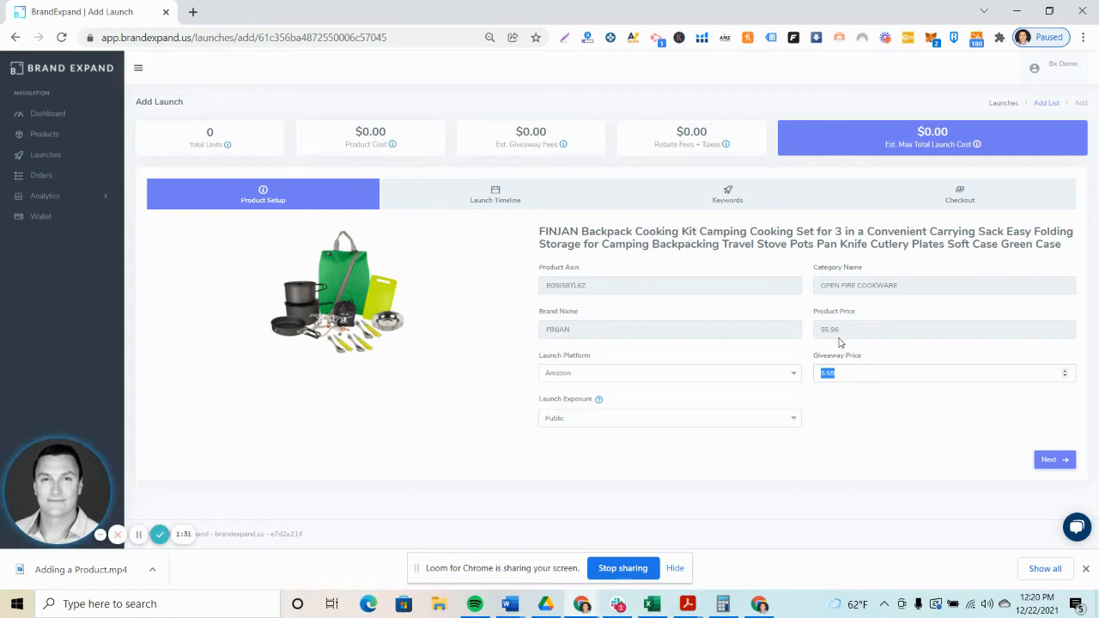
pyautogui.click(827, 374)
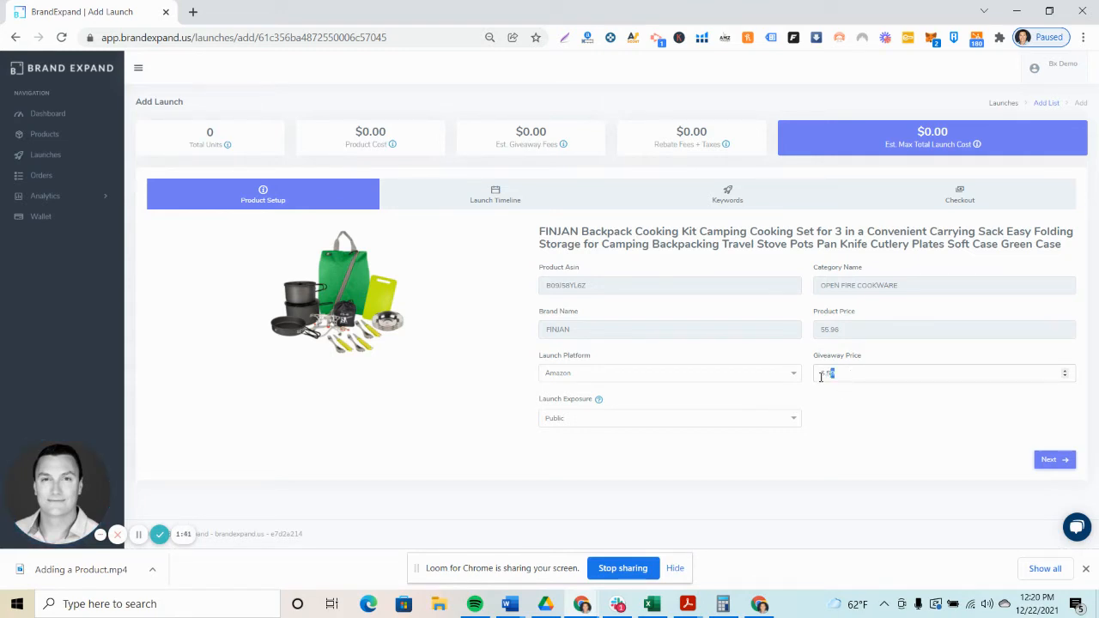
pyautogui.moveTo(830, 373); pyautogui.dragTo(816, 392)
pyautogui.write('0')
pyautogui.click(810, 405)
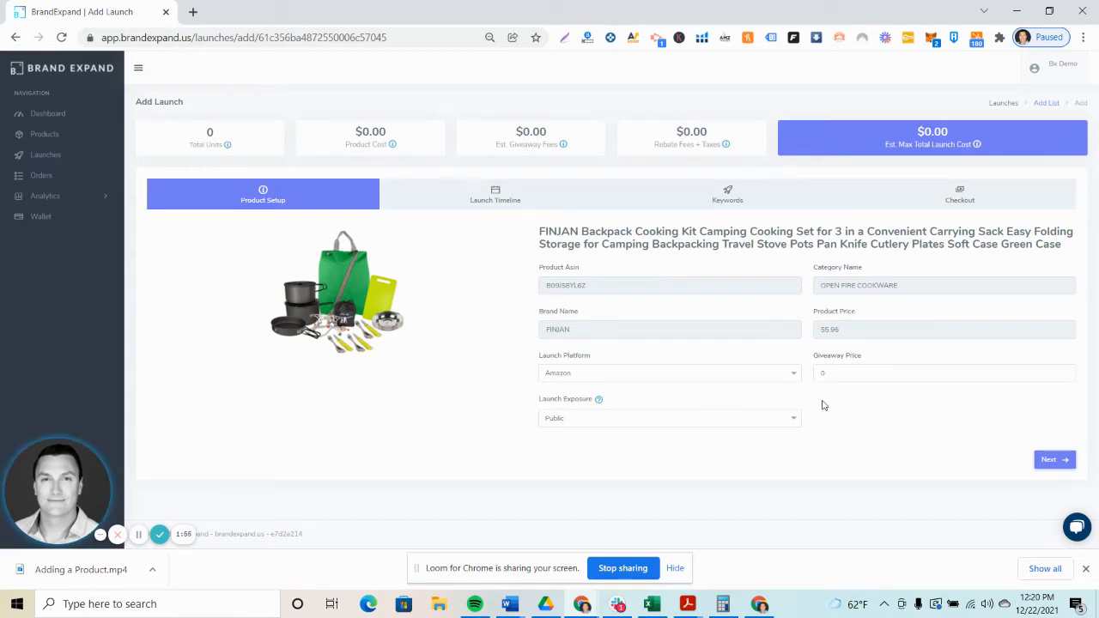
# Set the launch exposure to Public and continue to the launch timeline
pyautogui.click(601, 423)
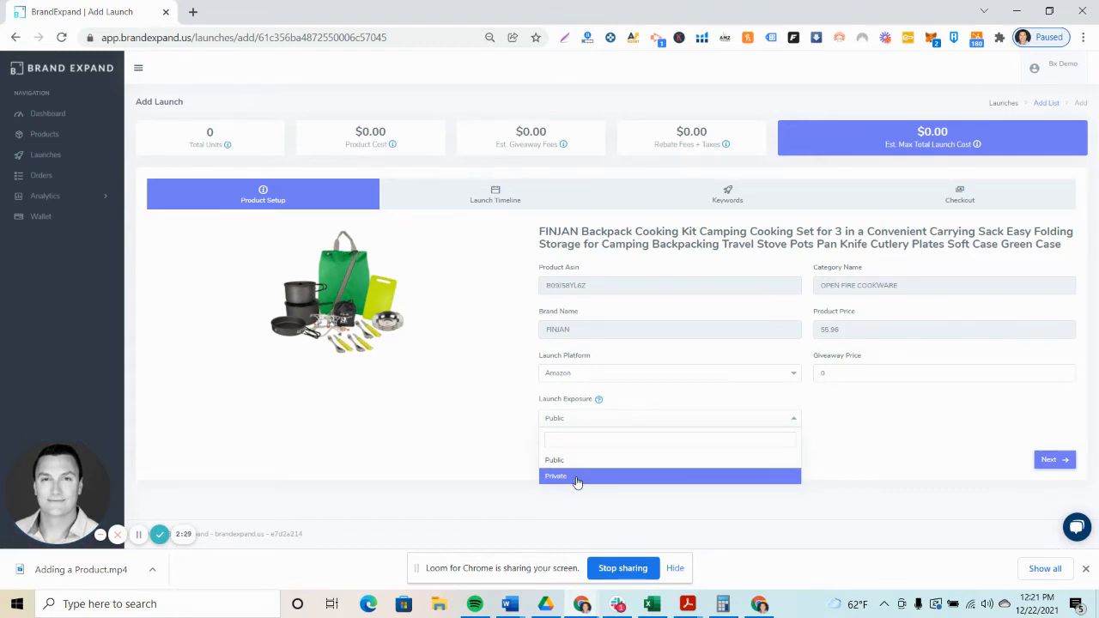
pyautogui.click(592, 462)
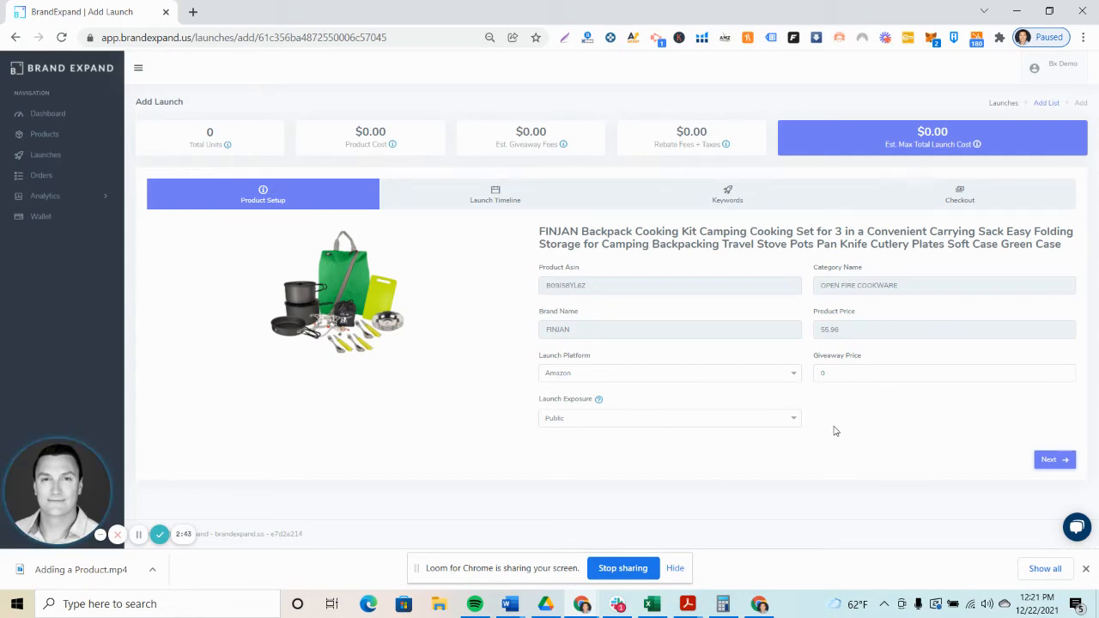
pyautogui.click(1051, 461)
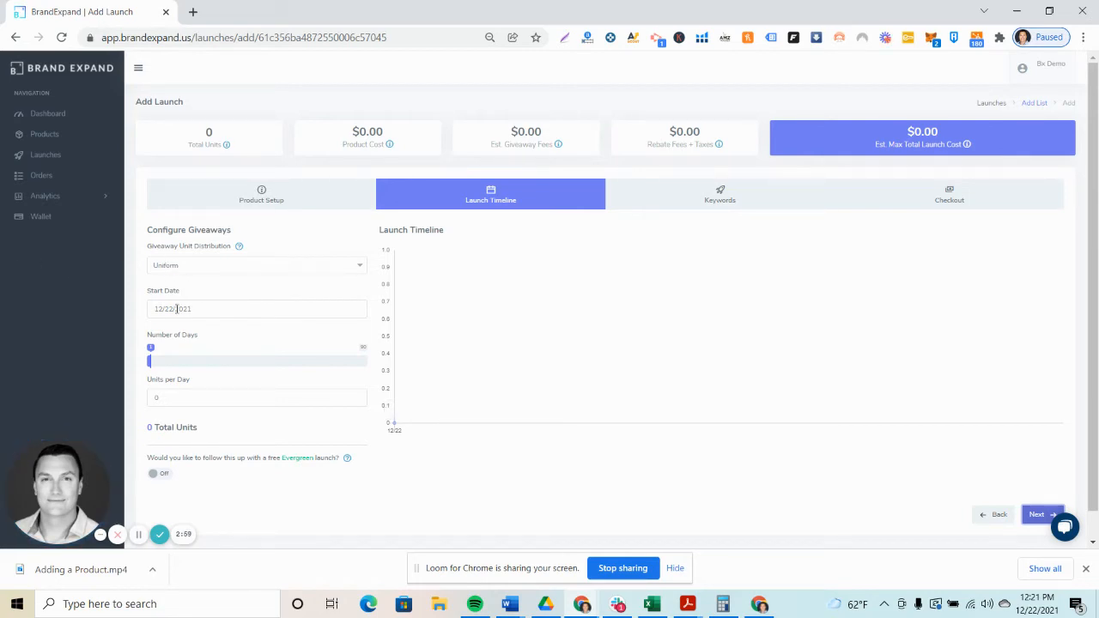
# Set the uniform giveaway to 21 days with 10 units per day
pyautogui.click(194, 364)
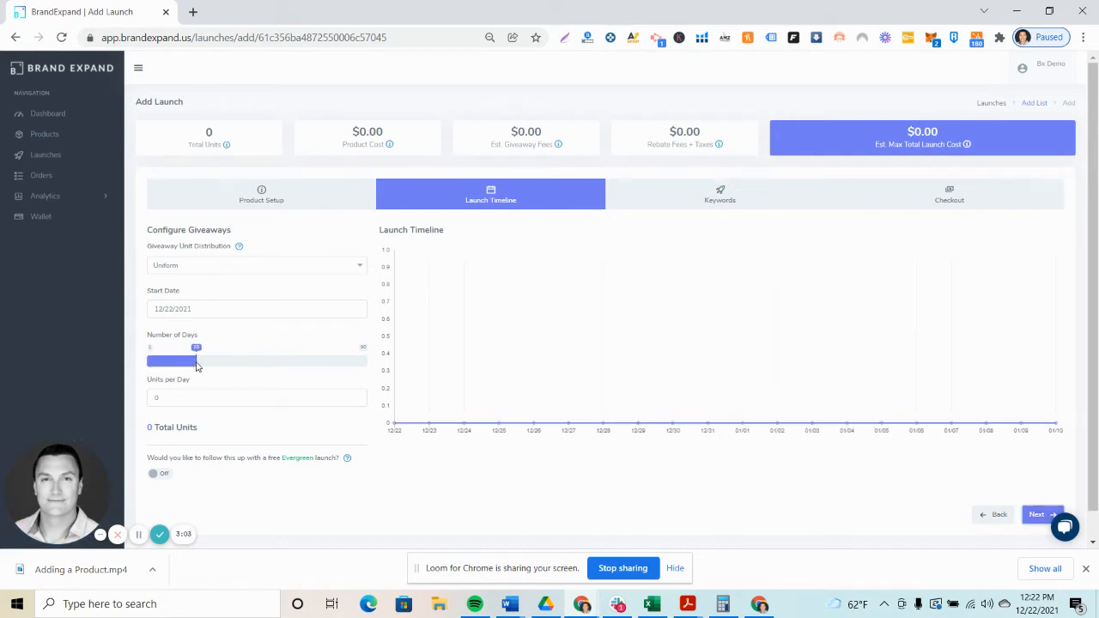
pyautogui.click(199, 364)
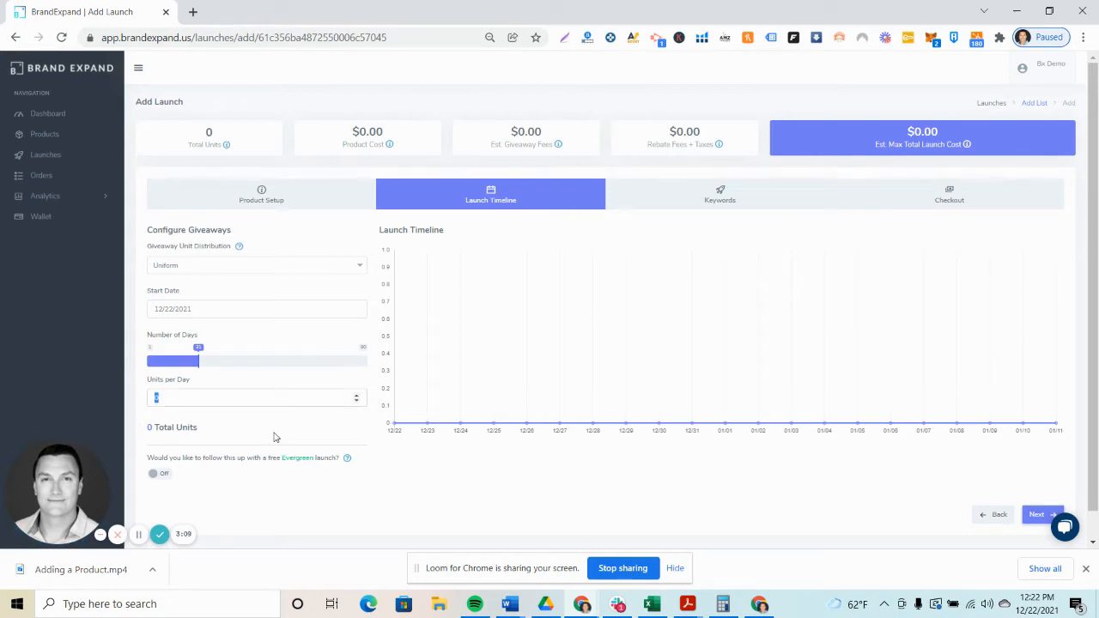
pyautogui.write('10')
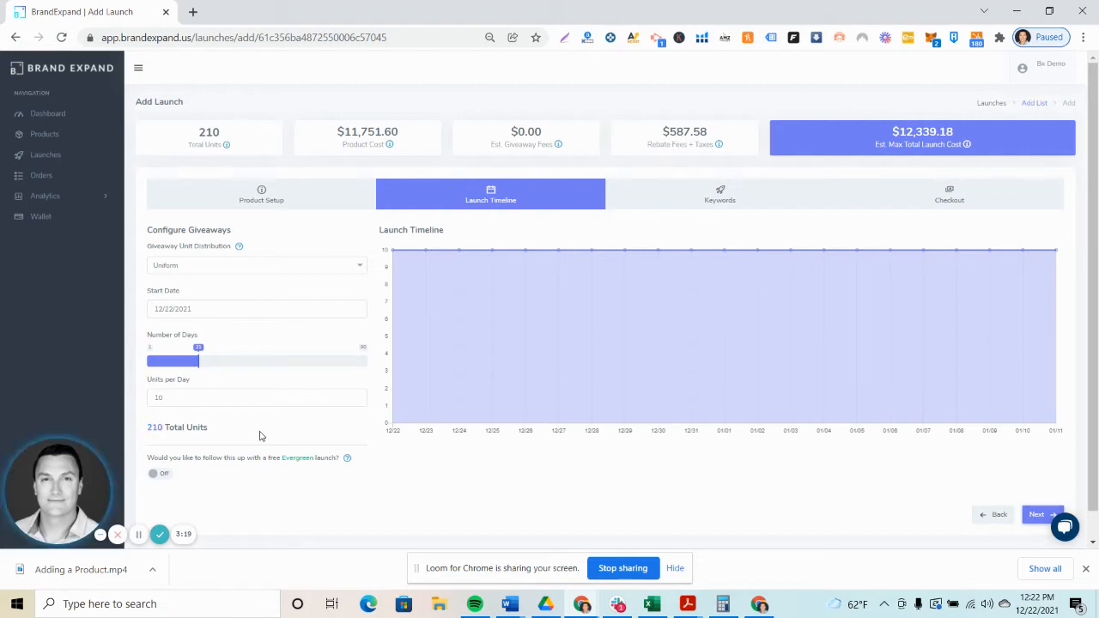
# Switch the giveaway unit distribution to Custom and set the number of days to 21
pyautogui.click(278, 279)
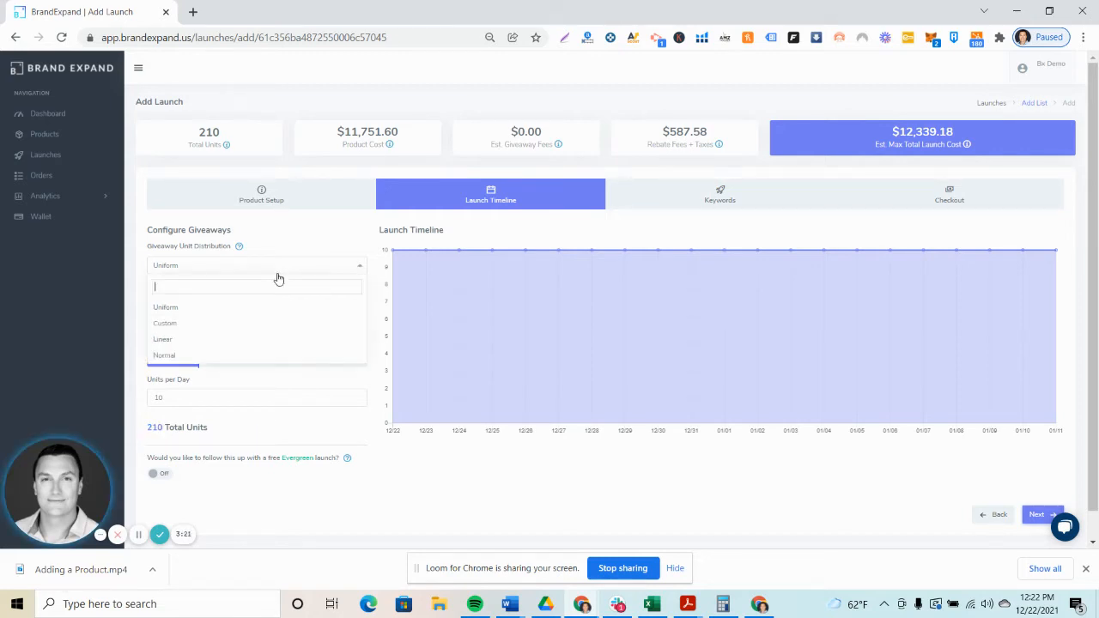
pyautogui.click(262, 324)
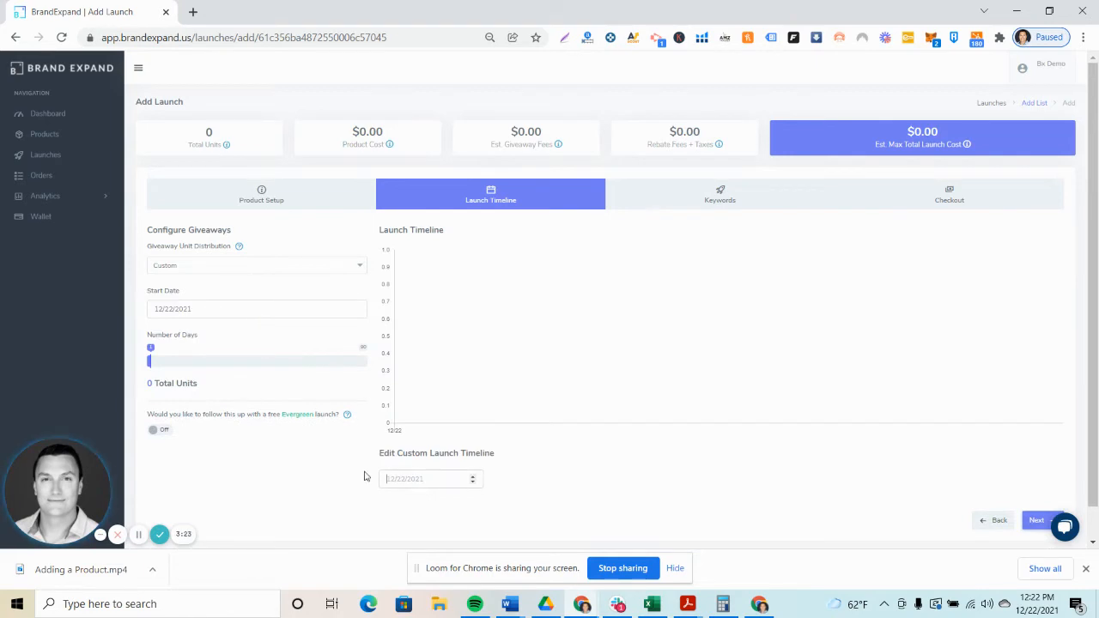
pyautogui.moveTo(189, 371); pyautogui.dragTo(201, 370)
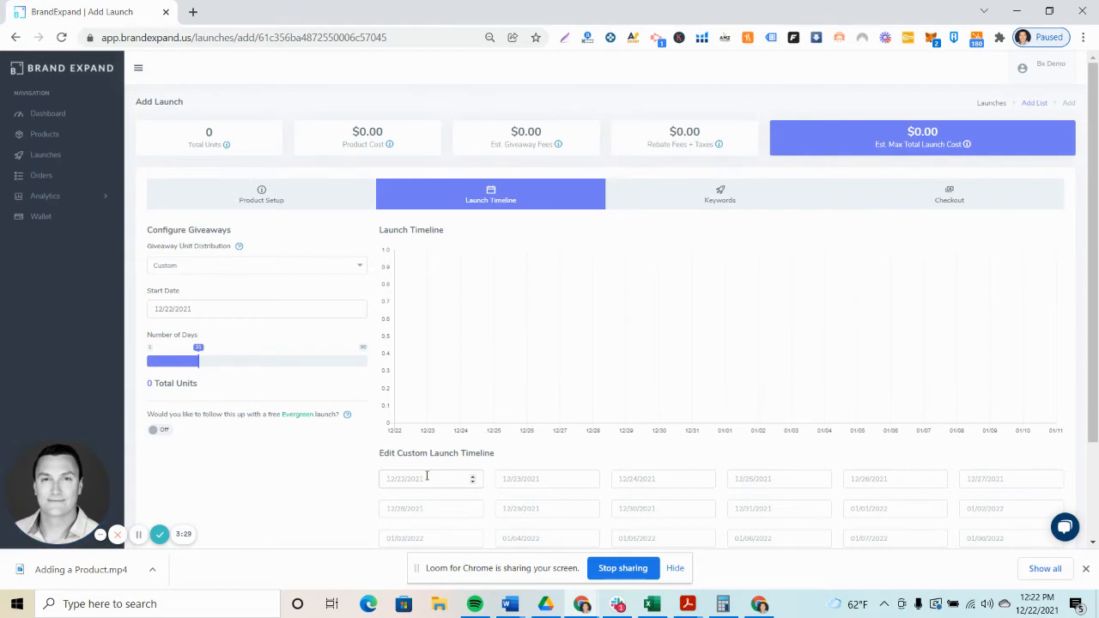
# Fill the custom timeline for 12/22 to 12/27/2021 with 5, 10, 15, 20, 20 and 20 units
pyautogui.write('5')
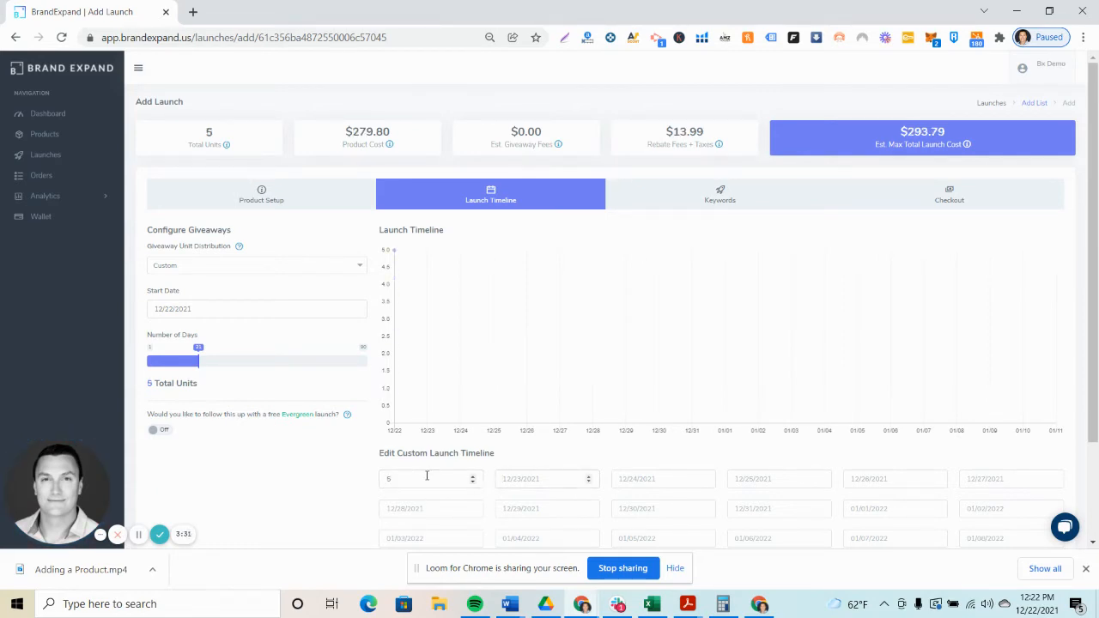
pyautogui.press('Tab')
pyautogui.write('15')
pyautogui.press('Tab')
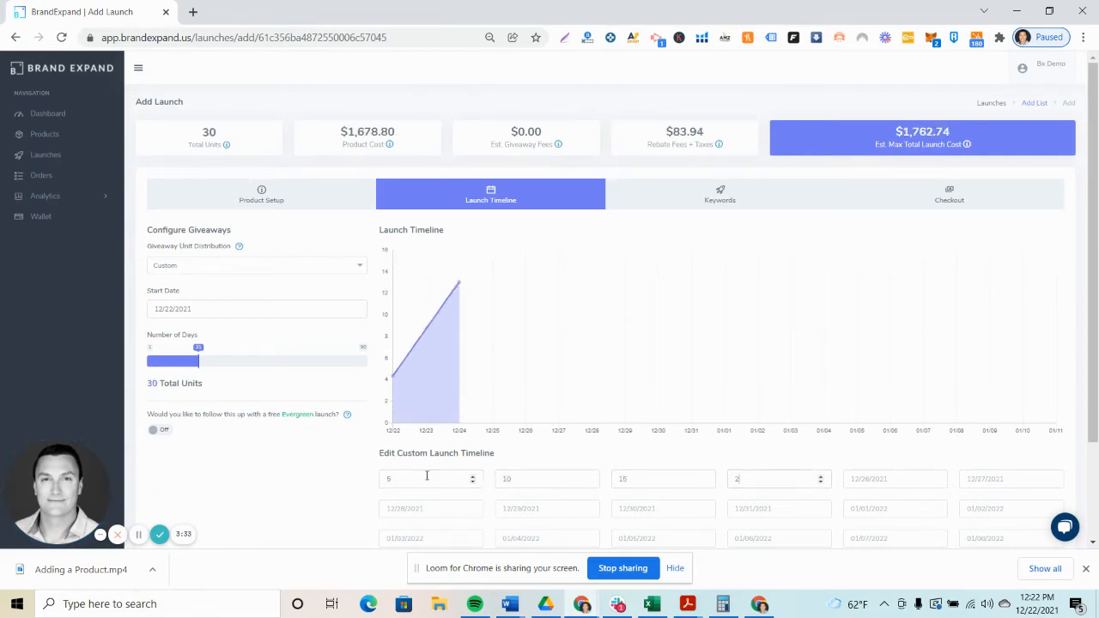
pyautogui.write('20')
pyautogui.press('Tab')
pyautogui.write('20')
pyautogui.press('Tab')
pyautogui.write('20')
pyautogui.press('Tab')
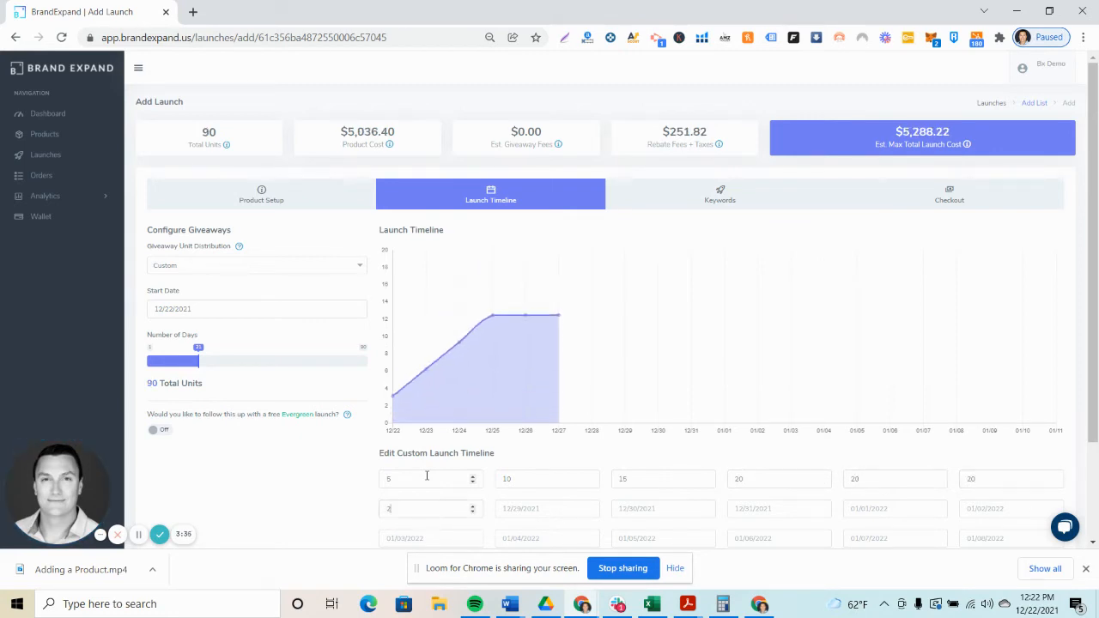
# Set the custom timeline to 20 units for each day from 12/28/2021 to 01/02/2022
pyautogui.write('20')
pyautogui.press('Tab')
pyautogui.write('20')
pyautogui.press('Tab')
pyautogui.write('20')
pyautogui.press('Tab')
pyautogui.write('20')
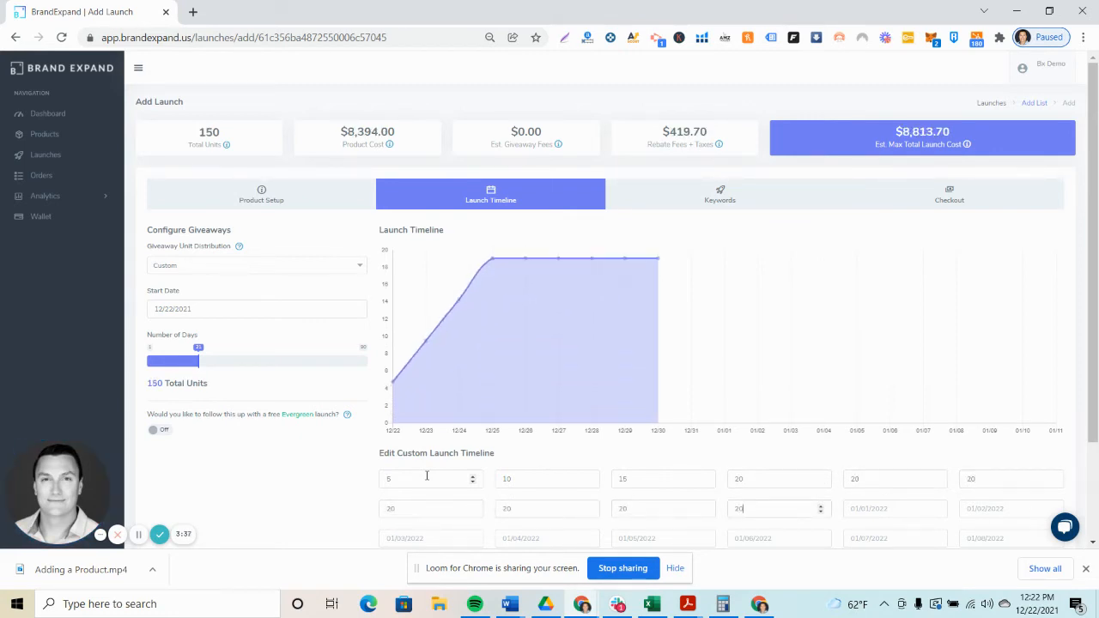
pyautogui.press('Tab')
pyautogui.write('20')
pyautogui.press('Tab')
pyautogui.write('20')
pyautogui.press('Tab')
# Set the custom timeline to 20 units for each day from 01/03/2022 to 01/08/2022
pyautogui.write('20')
pyautogui.press('Tab')
pyautogui.write('20')
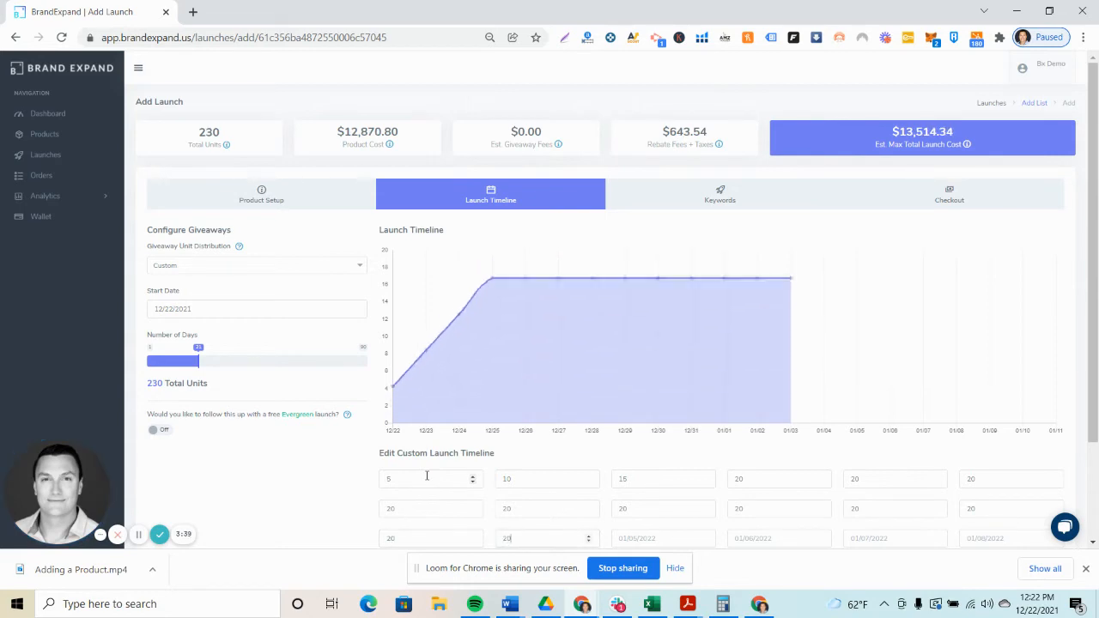
pyautogui.press('Tab')
pyautogui.write('20')
pyautogui.press('Tab')
pyautogui.write('20')
pyautogui.press('Tab')
pyautogui.write('20')
pyautogui.press('Tab')
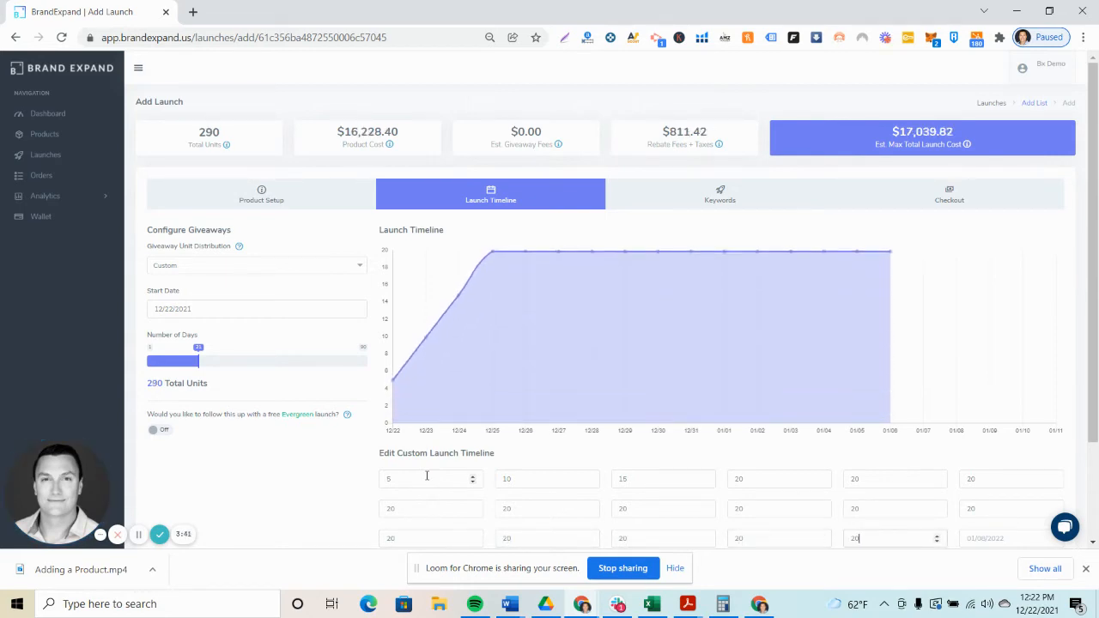
pyautogui.write('20')
pyautogui.press('Tab')
pyautogui.scroll(-1, 425, 475)
pyautogui.write('0')
pyautogui.press('Tab')
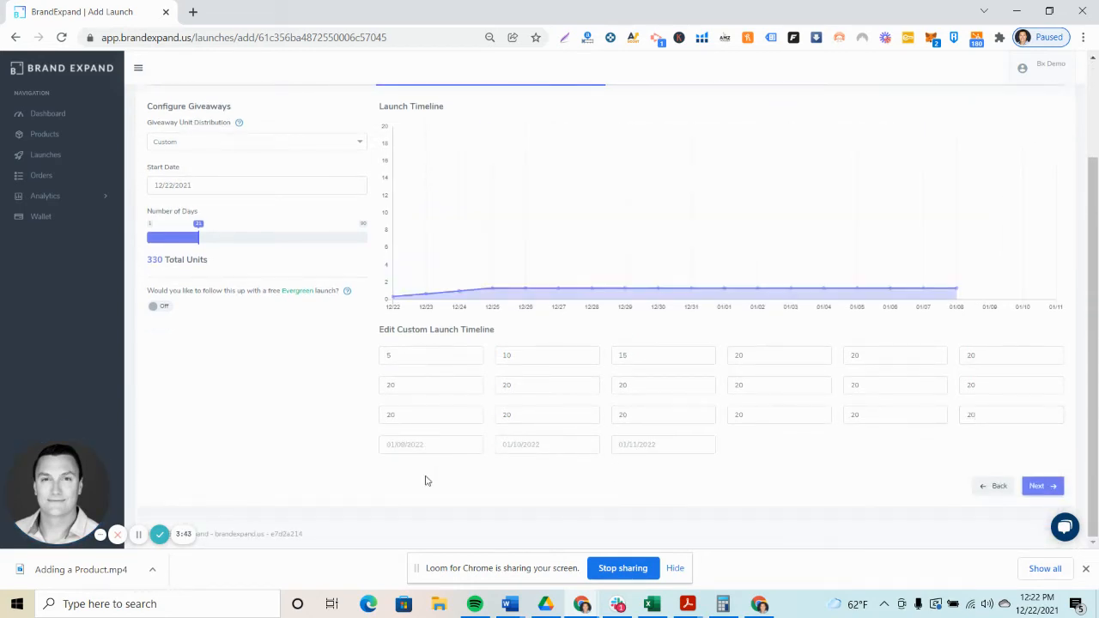
# Taper the last three days of the custom timeline, 01/09 to 01/11/2022, with 20, 15 and 10 units
pyautogui.write('20')
pyautogui.press('Tab')
pyautogui.write('15')
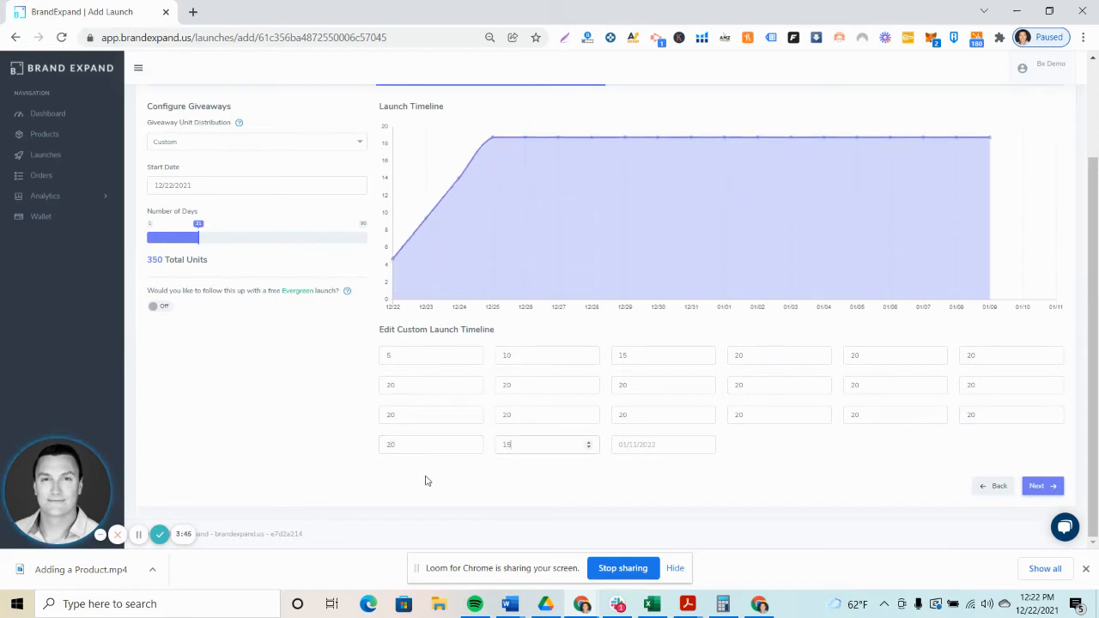
pyautogui.press('Tab')
pyautogui.write('20')
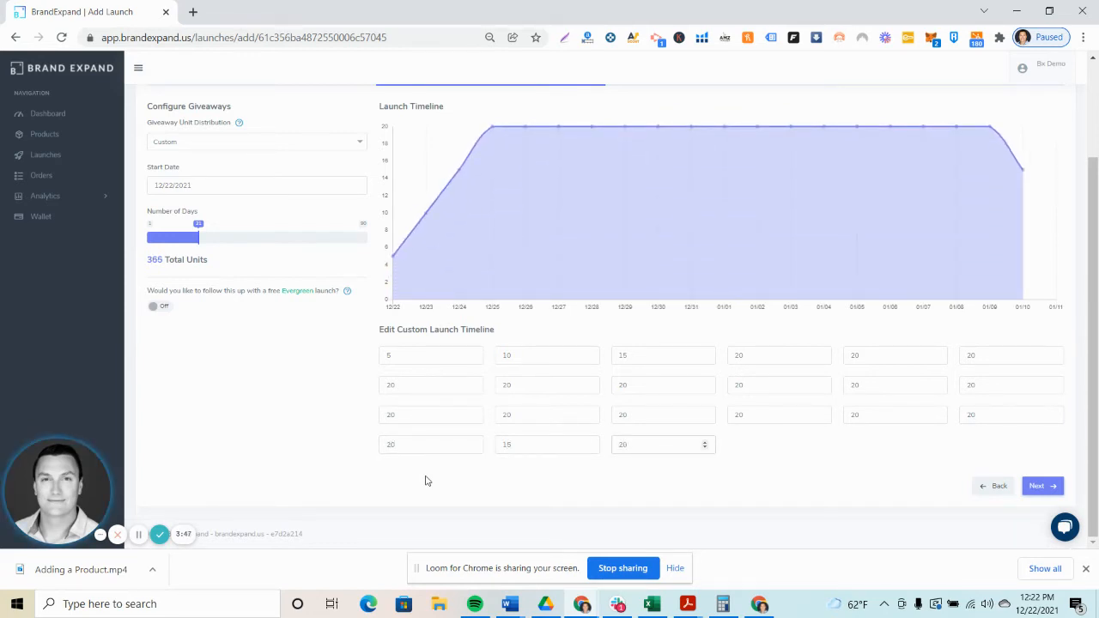
pyautogui.press('BackSpace')
pyautogui.press('BackSpace')
pyautogui.write('10')
pyautogui.click(424, 480)
# Turn on the free Evergreen follow-up launch and highlight the main giveaway's total units
pyautogui.scroll(2, 351, 378)
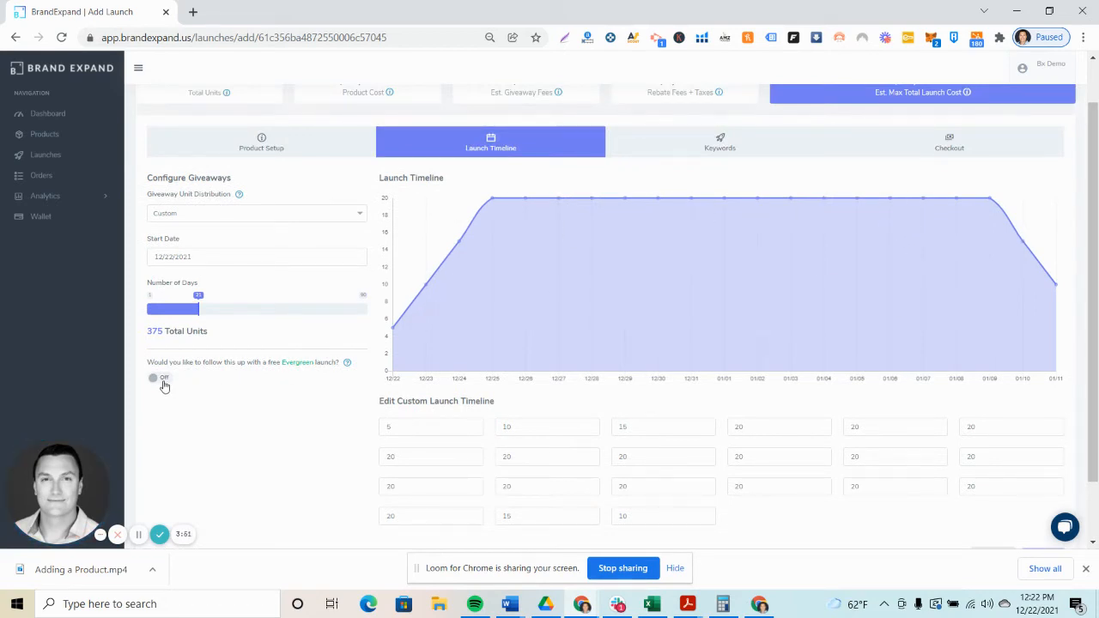
pyautogui.click(158, 379)
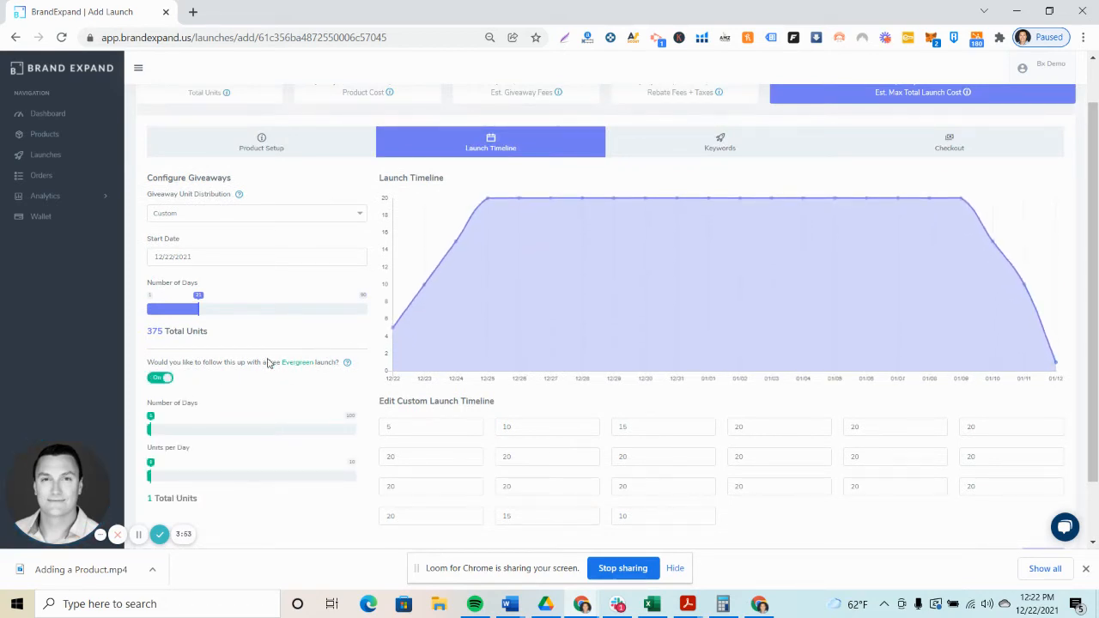
pyautogui.doubleClick(154, 330)
pyautogui.click(247, 345)
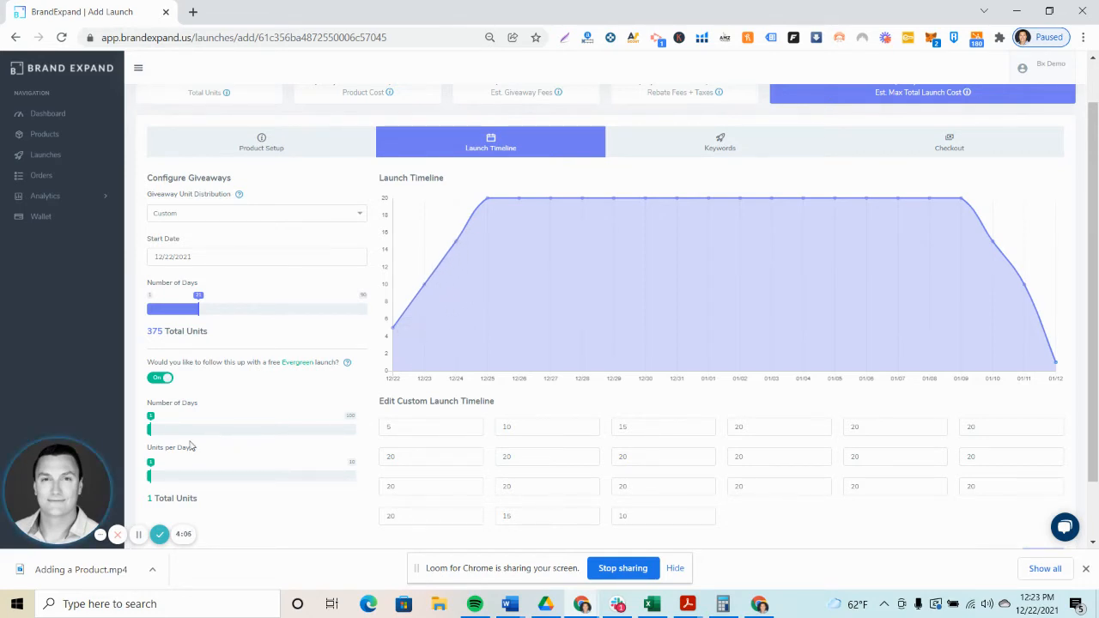
pyautogui.doubleClick(158, 331)
pyautogui.moveTo(162, 331); pyautogui.dragTo(148, 333)
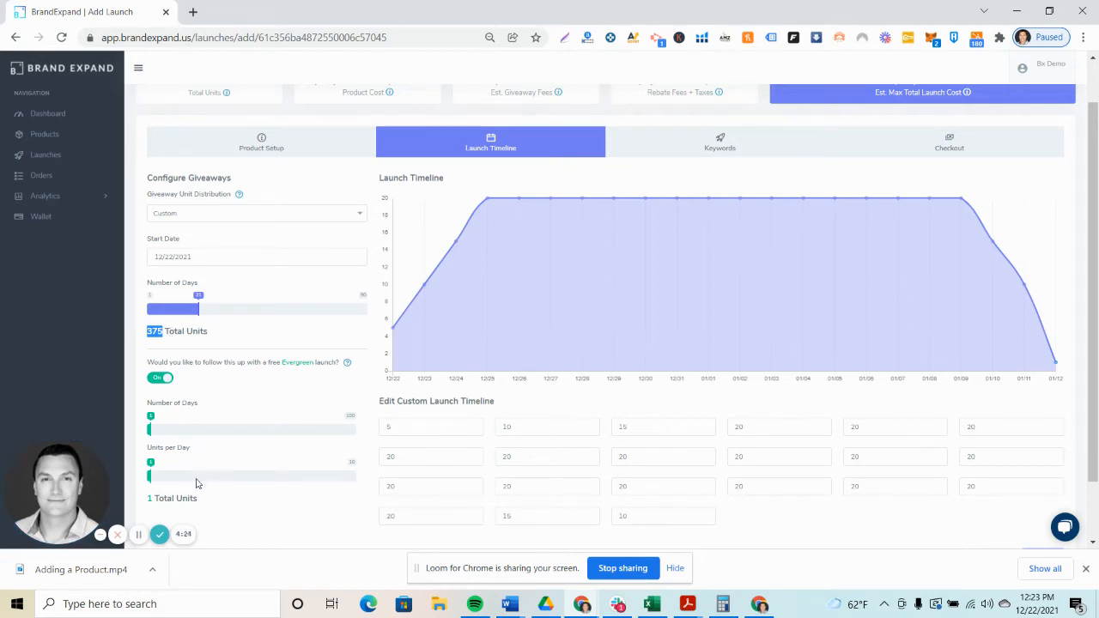
# Set the Evergreen follow-up launch to 10 units per day for 18 days
pyautogui.moveTo(151, 475); pyautogui.dragTo(359, 481)
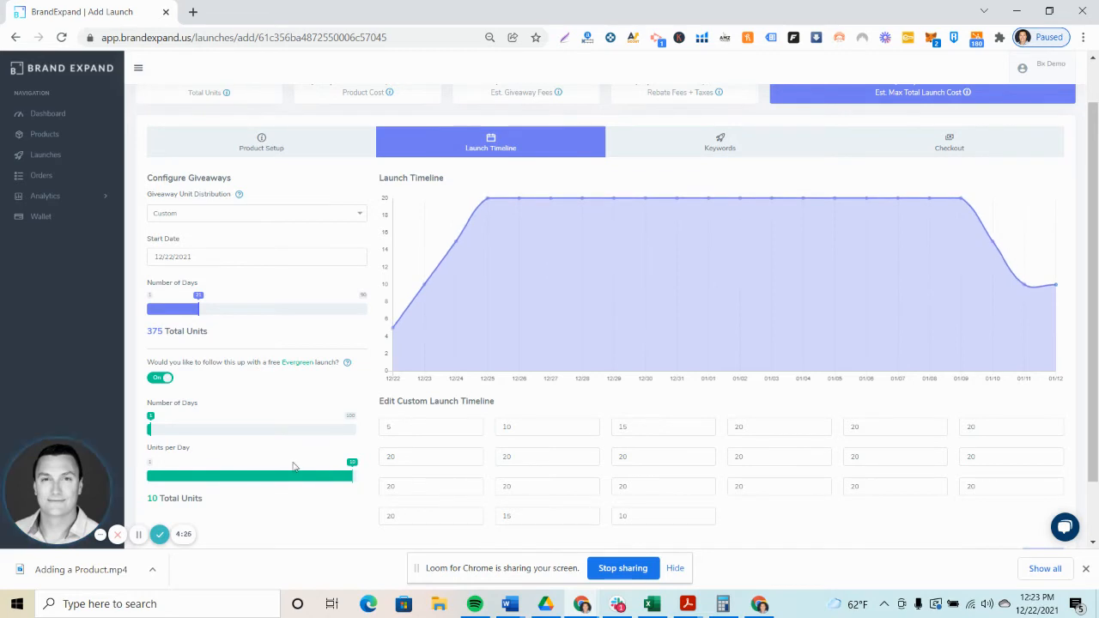
pyautogui.click(194, 431)
pyautogui.moveTo(191, 436); pyautogui.dragTo(185, 437)
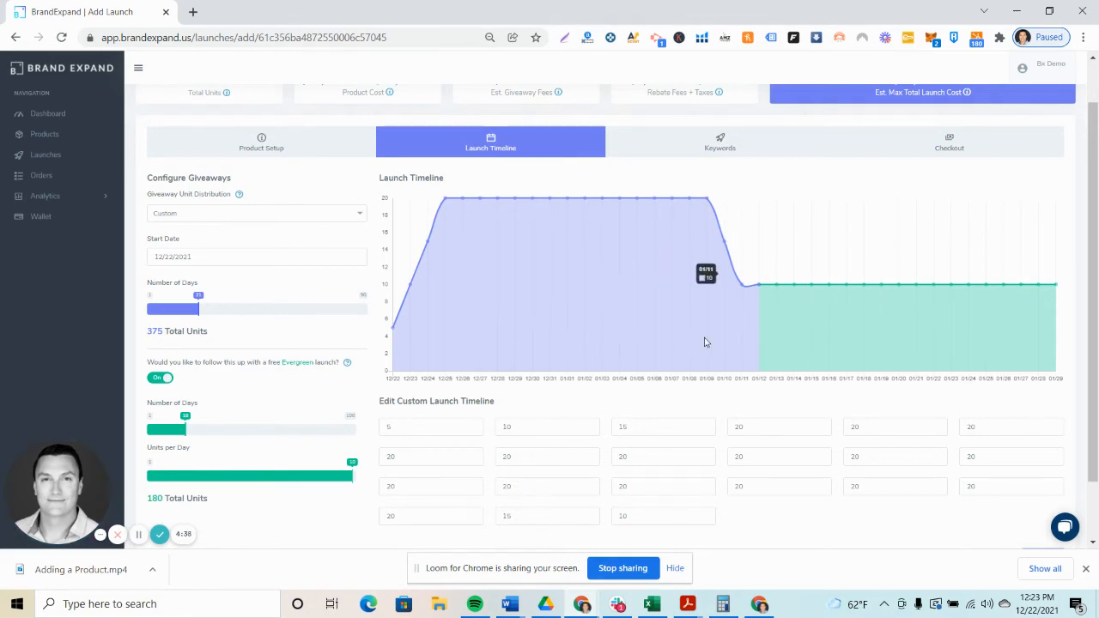
pyautogui.scroll(1, 726, 374)
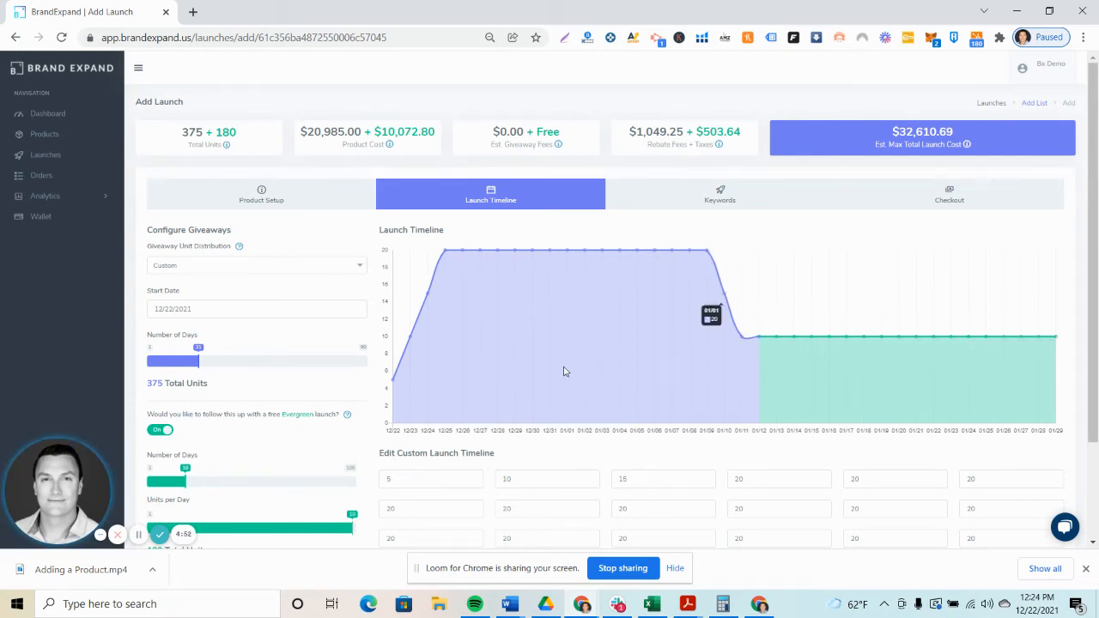
# Set the Evergreen follow-up launch to 5 units per day for 36 days
pyautogui.scroll(-2, 335, 375)
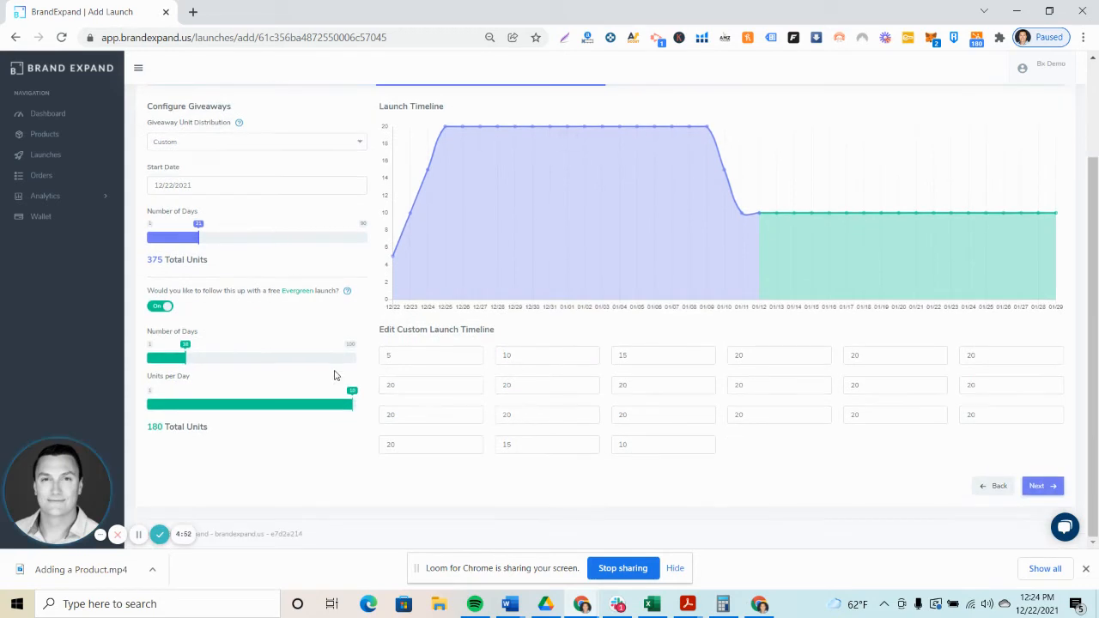
pyautogui.click(241, 405)
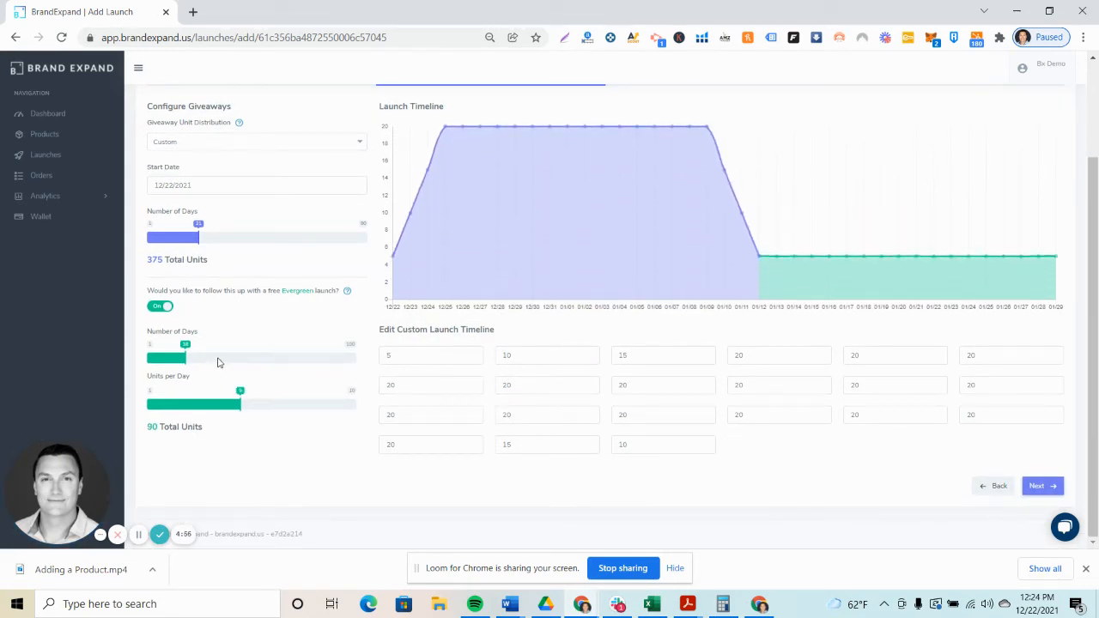
pyautogui.moveTo(217, 362)
pyautogui.mouseDown()
pyautogui.moveTo(233, 363)
pyautogui.moveTo(224, 365)
pyautogui.mouseUp()
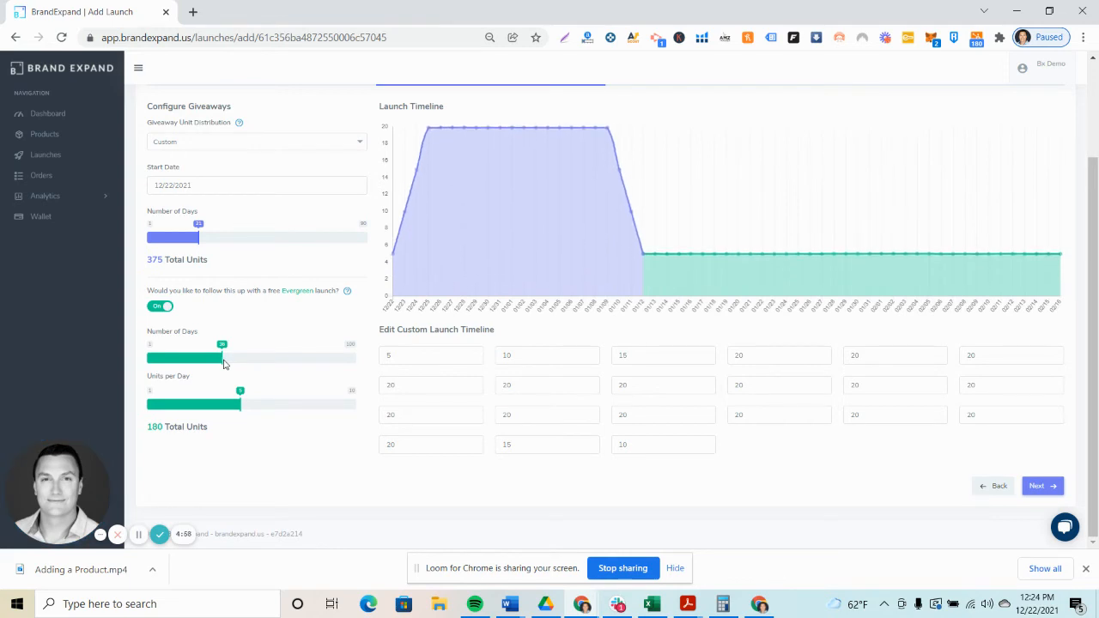
# Review the launch timeline and cost summary, and continue to the Keywords stage
pyautogui.scroll(2, 542, 273)
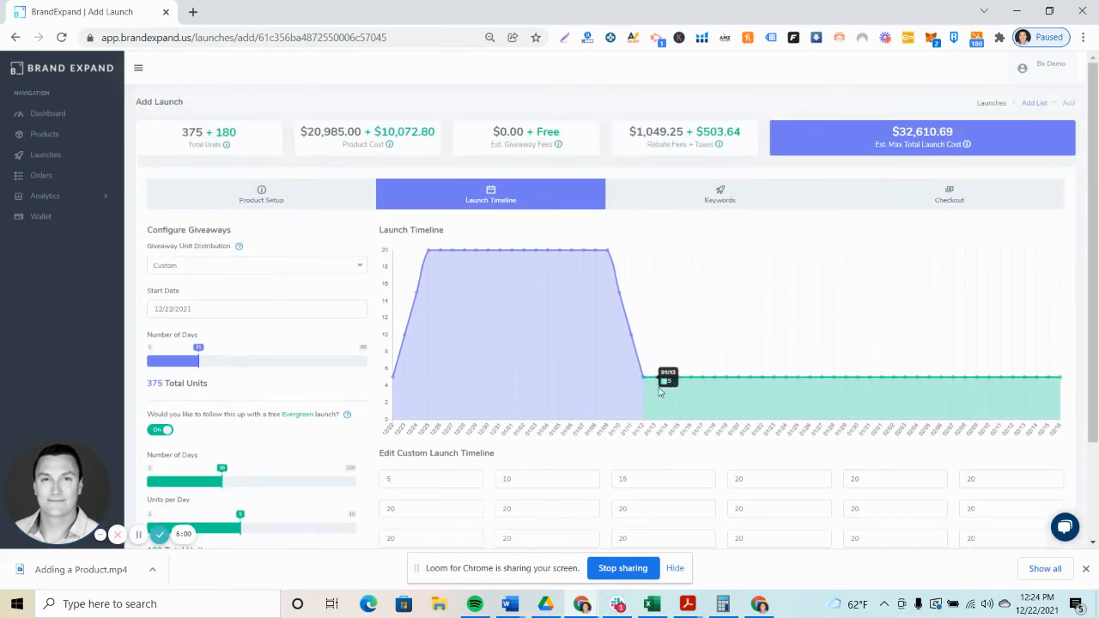
pyautogui.scroll(-2, 987, 395)
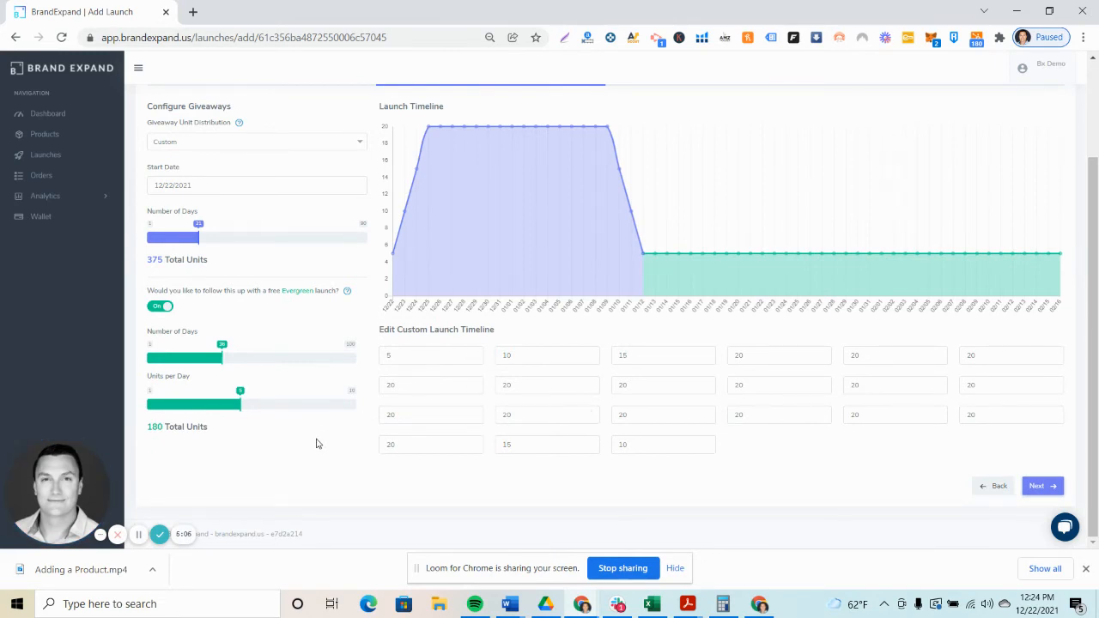
pyautogui.scroll(1, 316, 443)
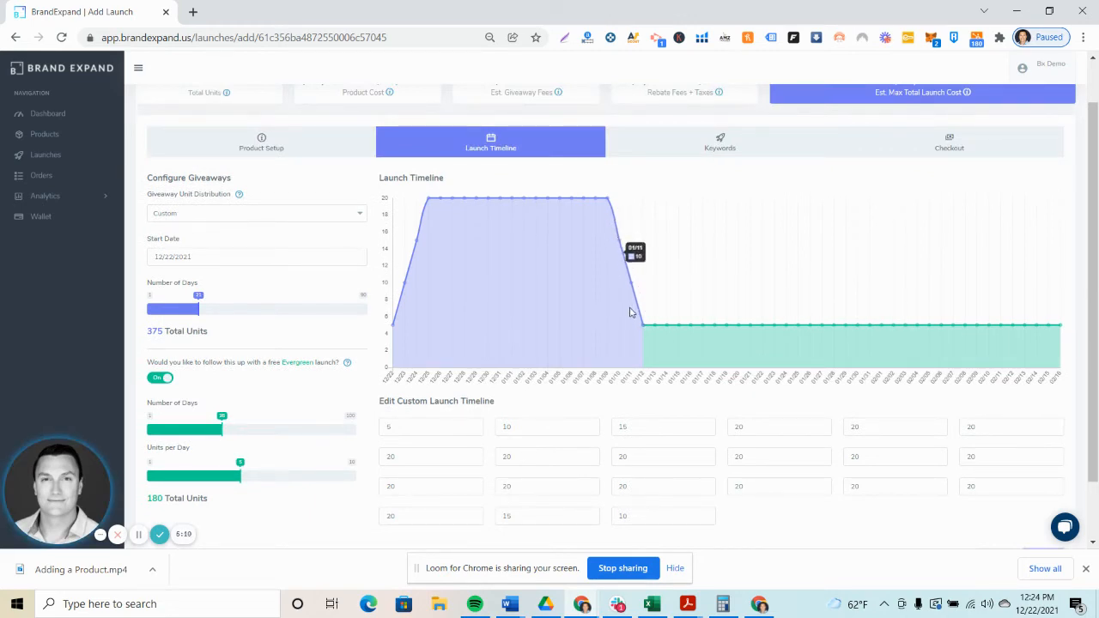
pyautogui.scroll(-1, 657, 326)
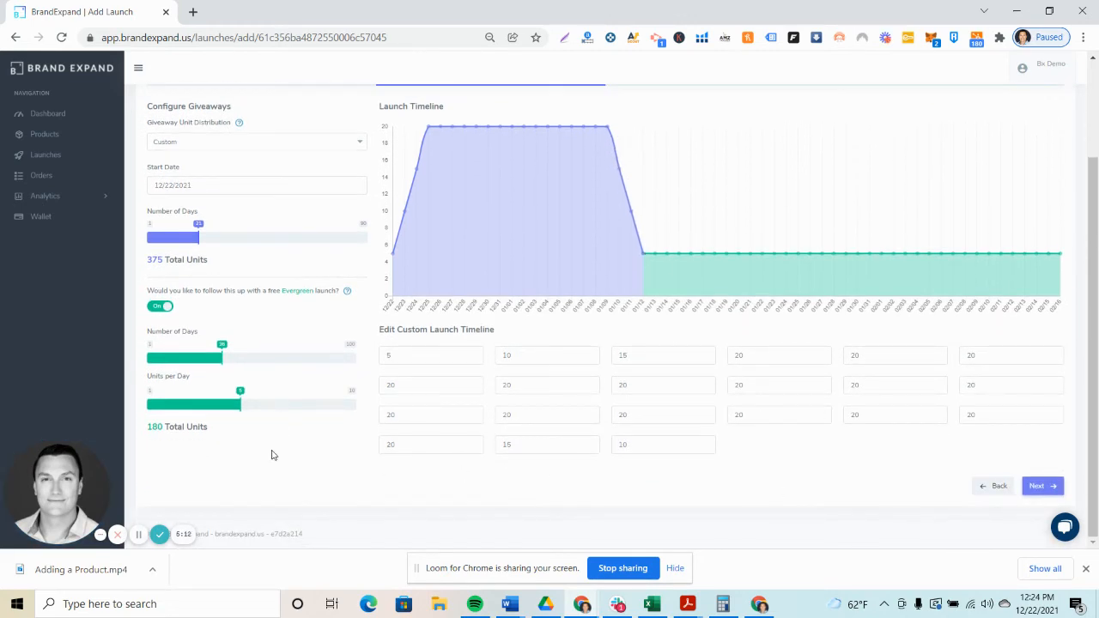
pyautogui.scroll(1, 273, 451)
pyautogui.scroll(1, 318, 316)
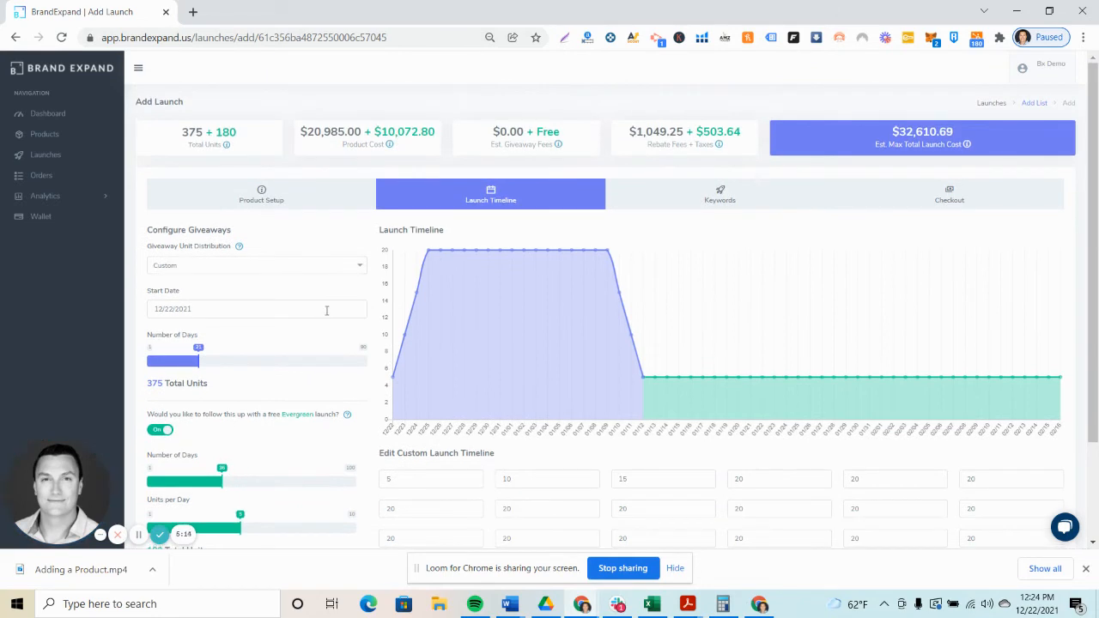
pyautogui.scroll(-2, 1032, 443)
pyautogui.click(1037, 490)
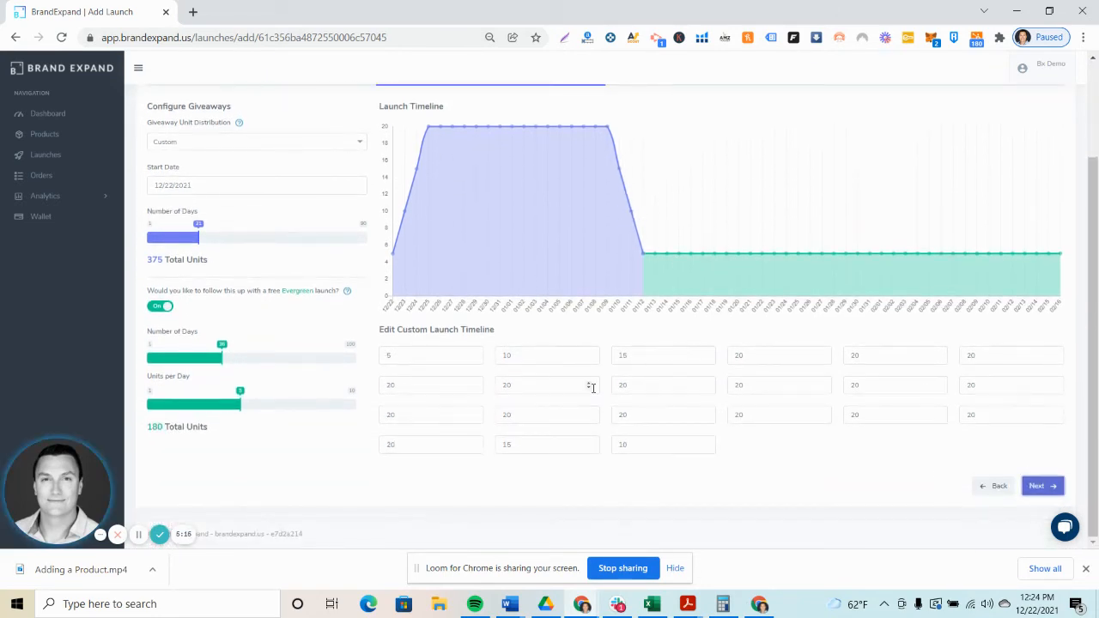
pyautogui.click(1035, 487)
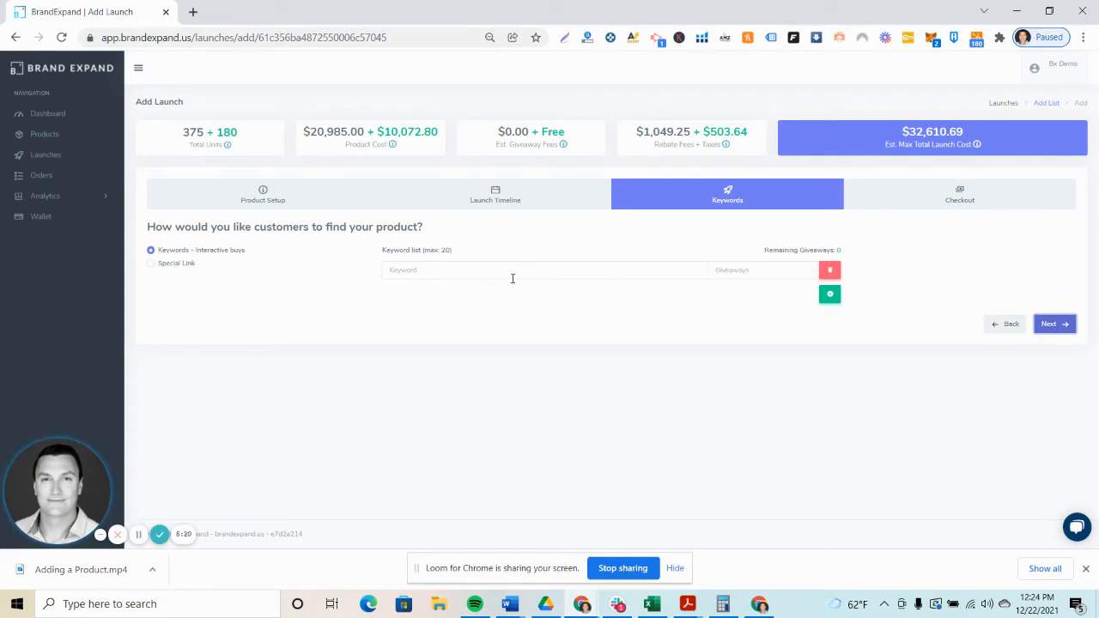
# Preview the Special Link option, return to Keywords - Interactive buys, and examine the product title in Product Setup for keyword ideas
pyautogui.click(162, 272)
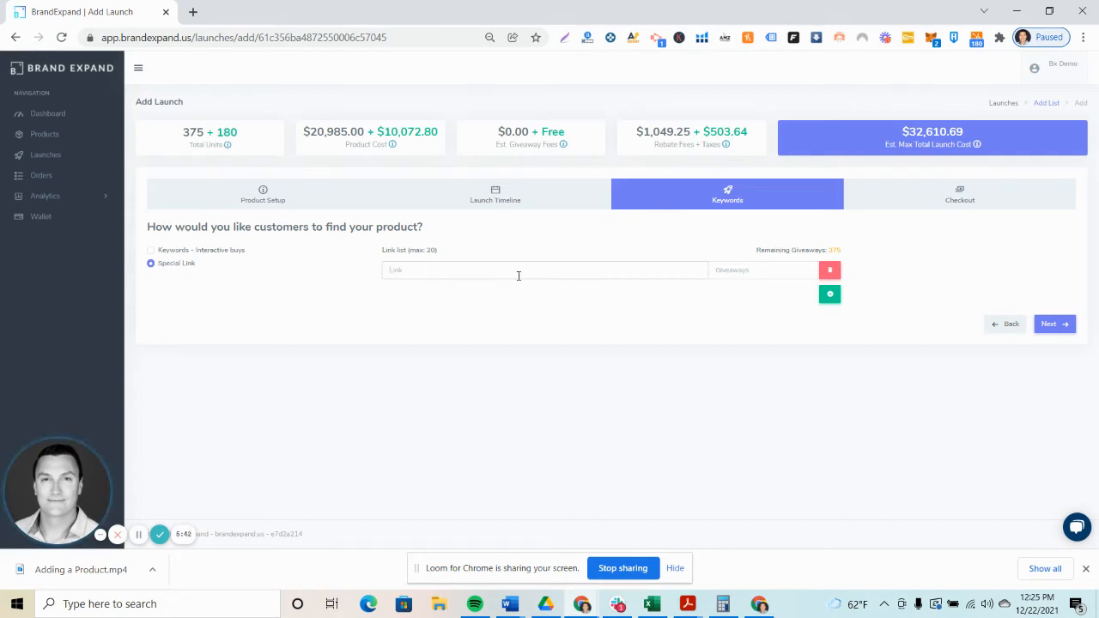
pyautogui.click(180, 252)
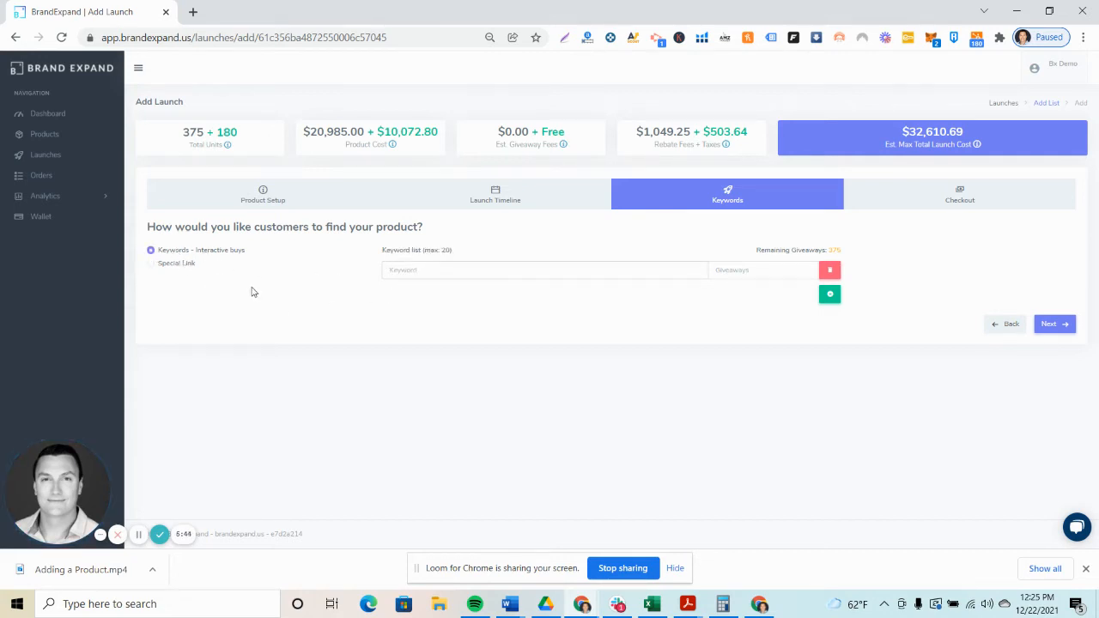
pyautogui.click(304, 209)
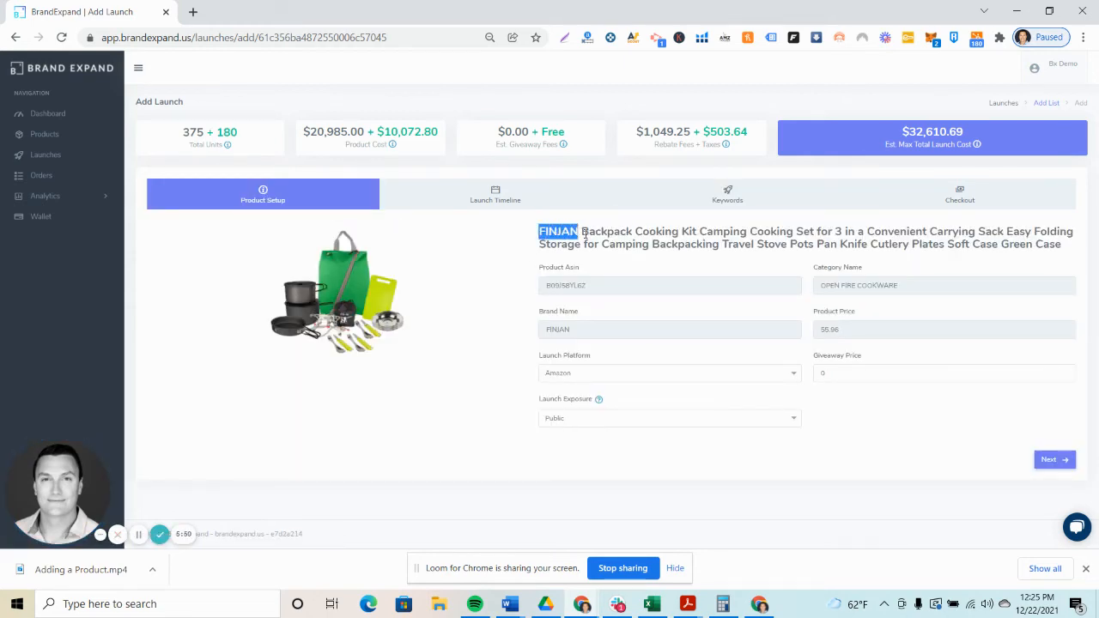
pyautogui.moveTo(584, 234); pyautogui.dragTo(1061, 260)
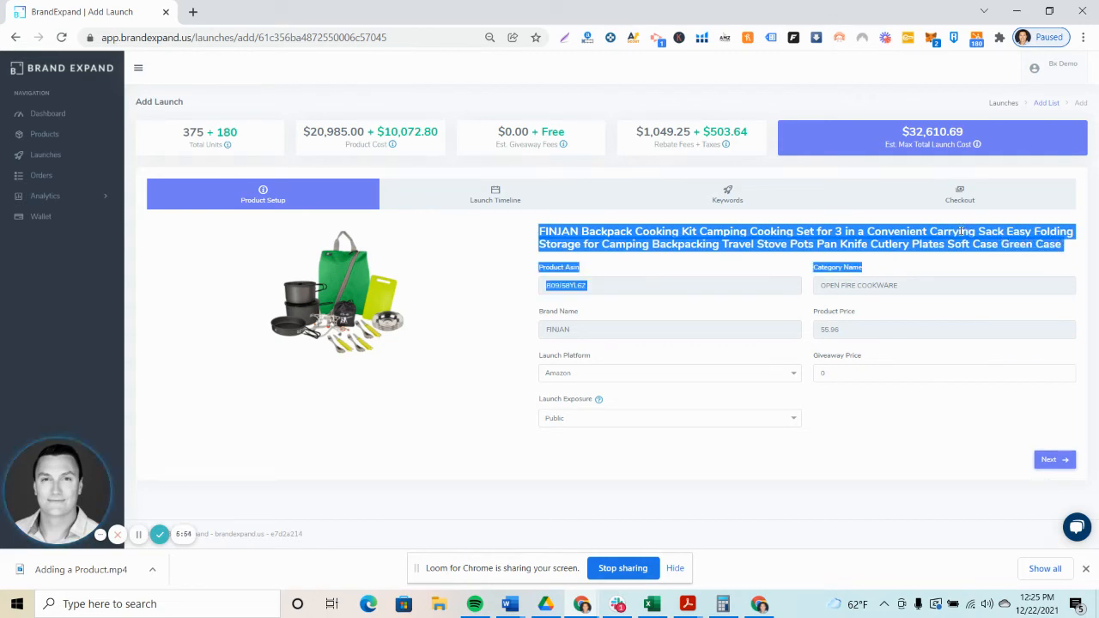
pyautogui.click(955, 268)
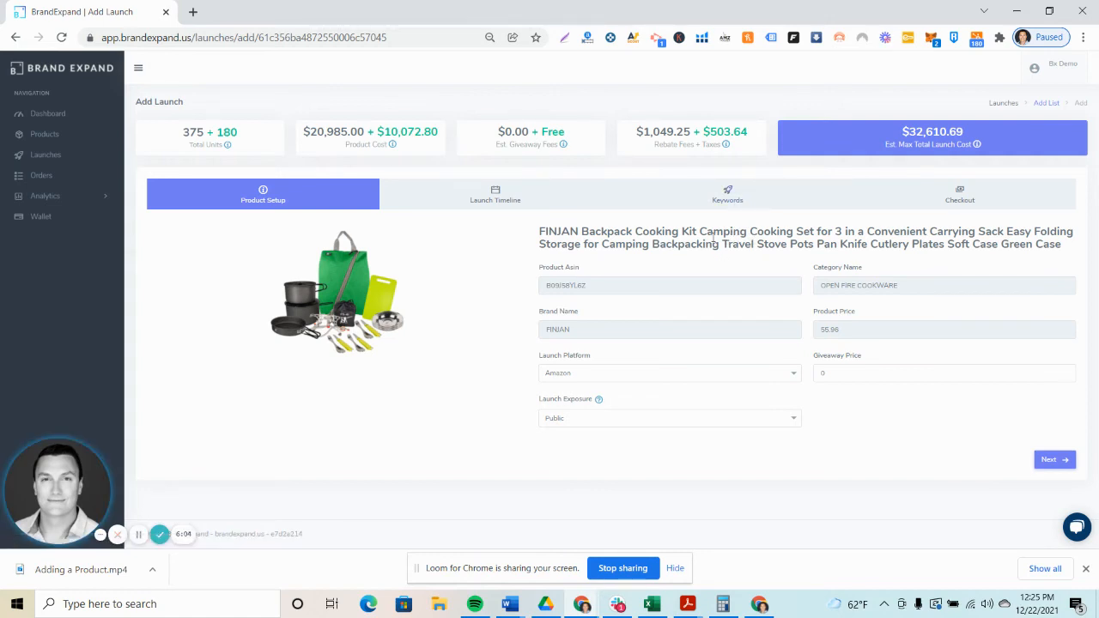
# Fill the keyword list with three keywords: Backpack Cooking Kit, Camping Cooking Set and Carrying Cooking Sack
pyautogui.click(749, 204)
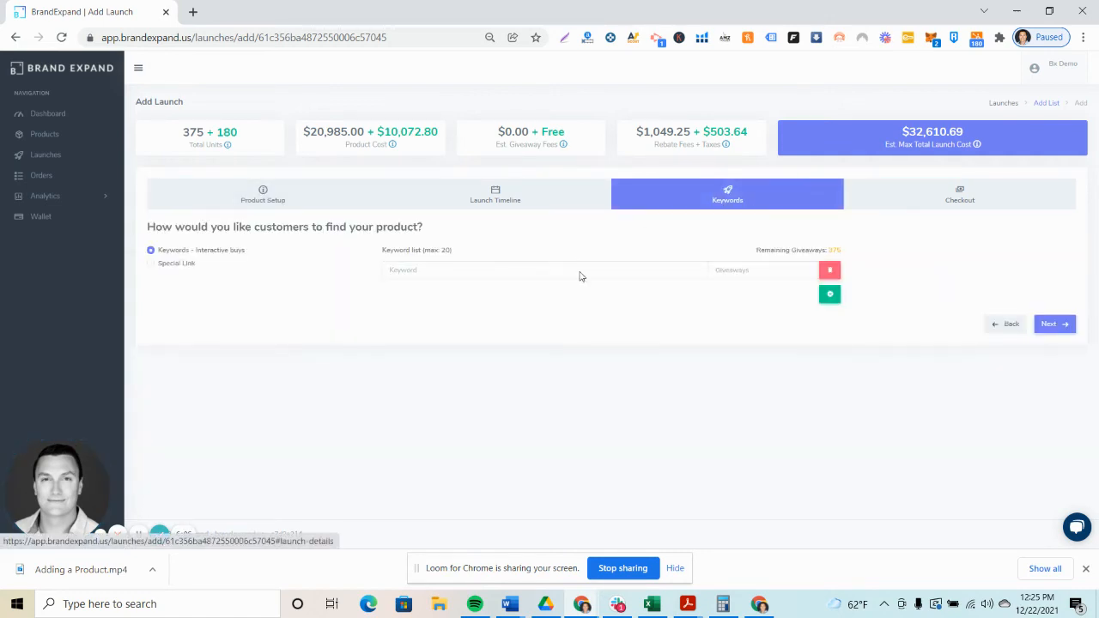
pyautogui.click(829, 296)
pyautogui.click(829, 318)
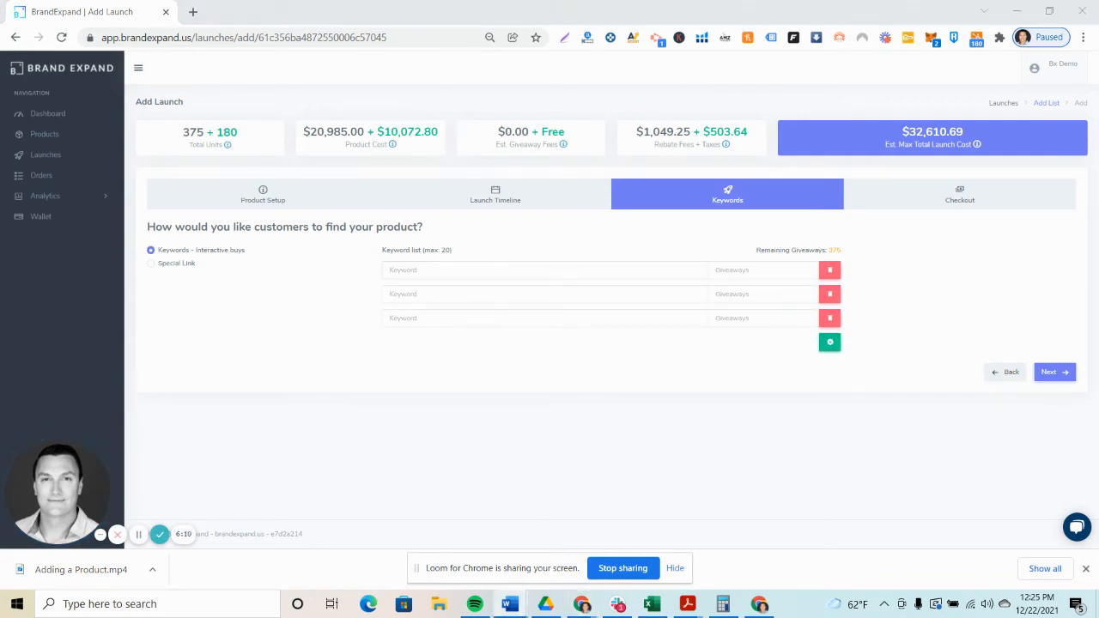
pyautogui.click(420, 273)
pyautogui.write('Backpack Cooking Kit')
pyautogui.click(592, 294)
pyautogui.write('Camping Cooking Set')
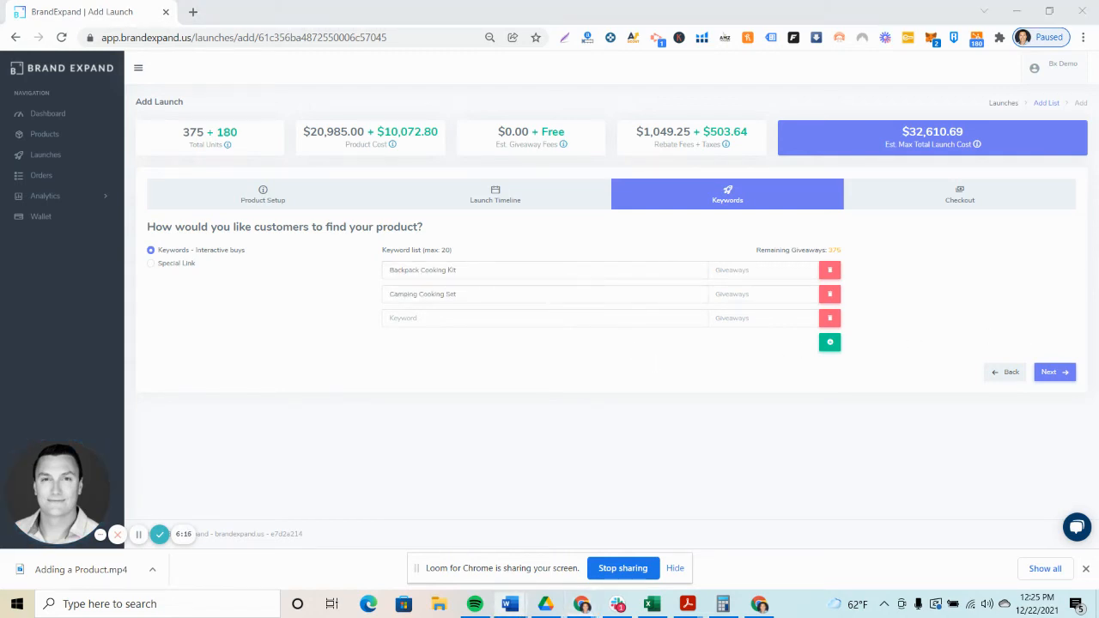
pyautogui.click(515, 318)
pyautogui.write('Carrying Cooking Sack')
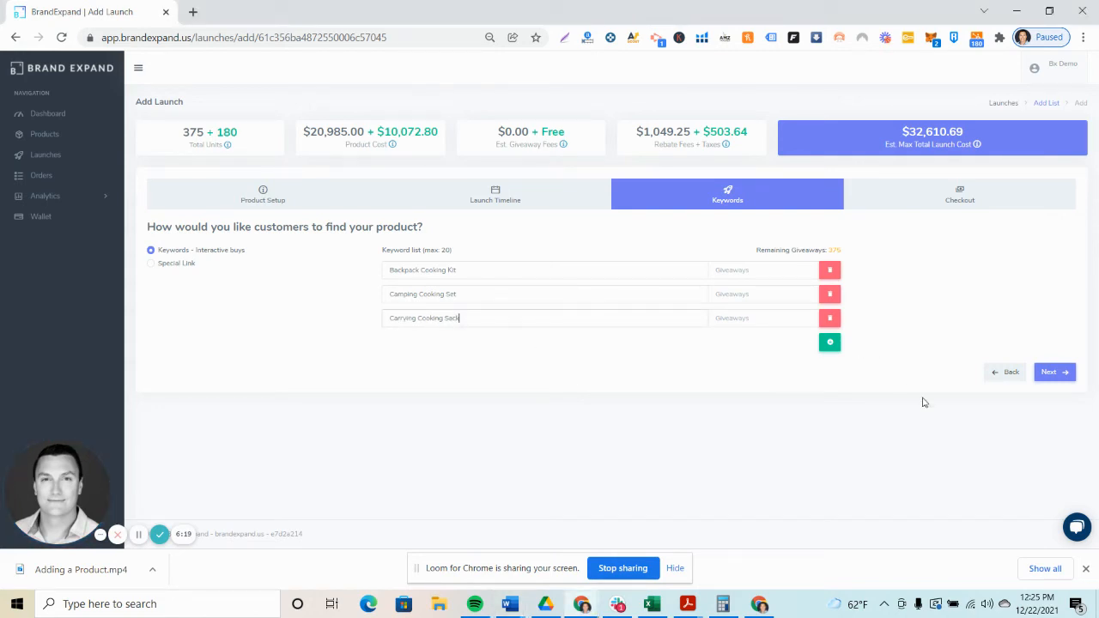
# Draft the support chat message "Can I get KW recommendations for ASIN" and close the chat without sending it
pyautogui.click(1076, 527)
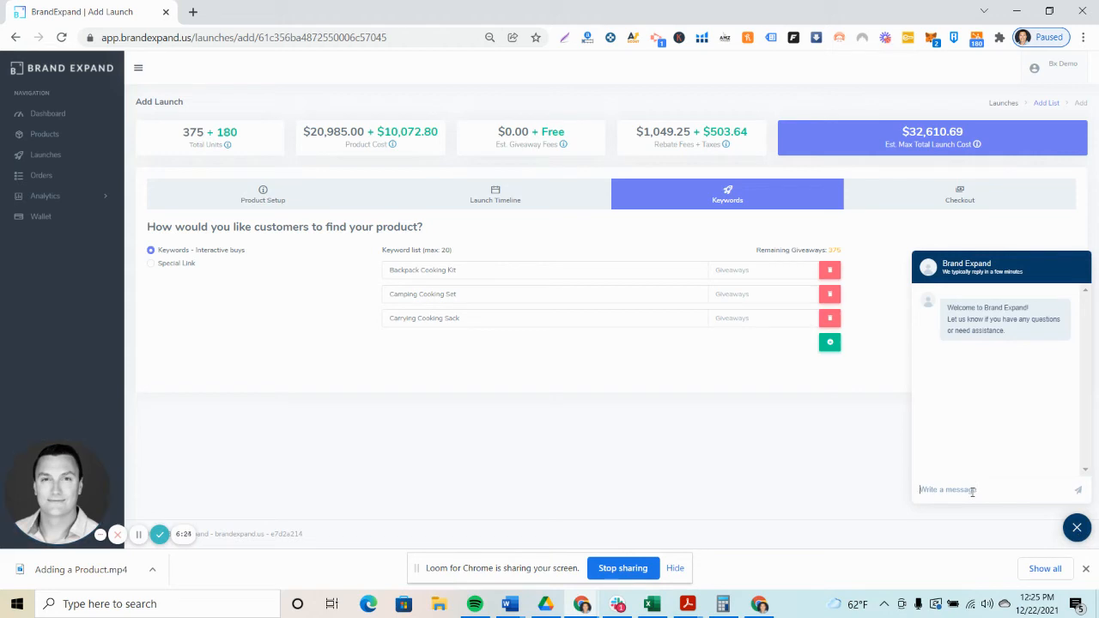
pyautogui.write('Can I get KW recommedations for ASIN')
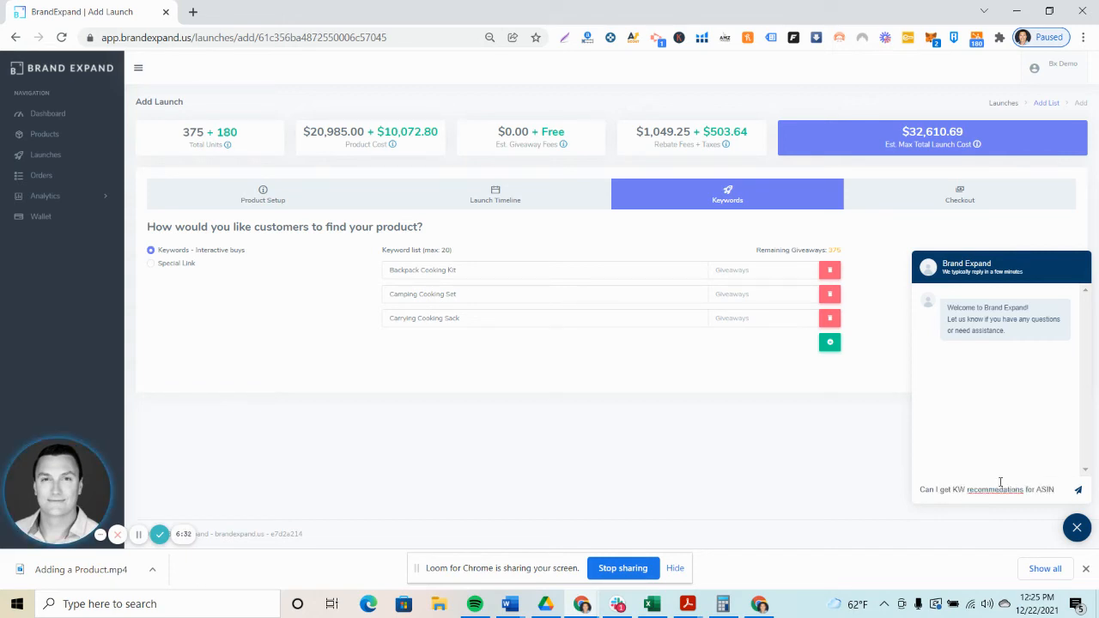
pyautogui.rightClick(999, 496)
pyautogui.click(910, 277)
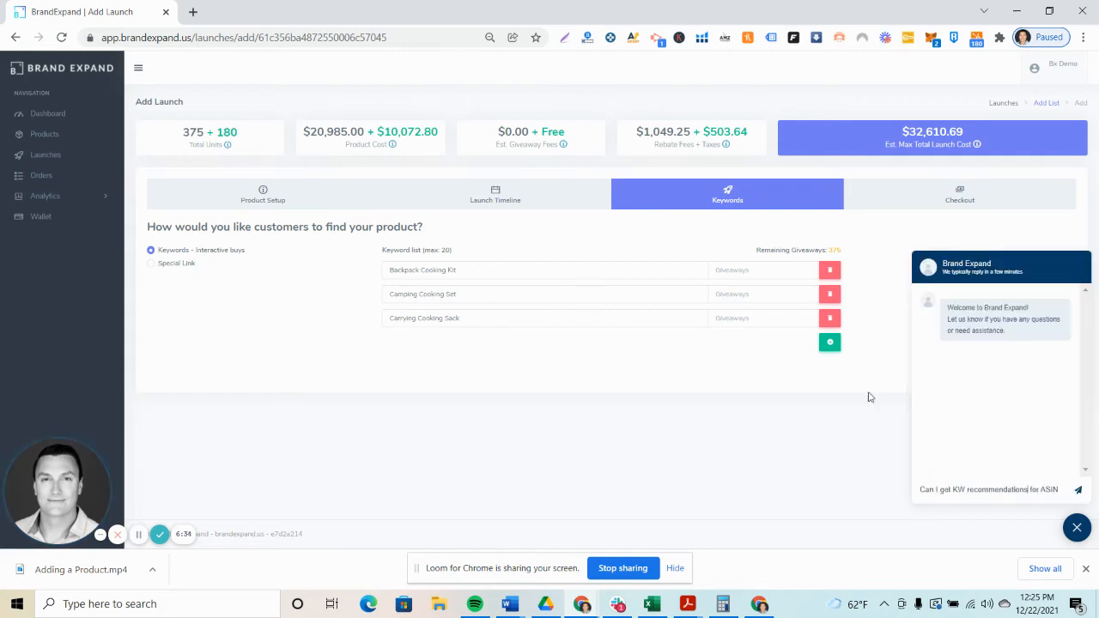
pyautogui.doubleClick(1054, 489)
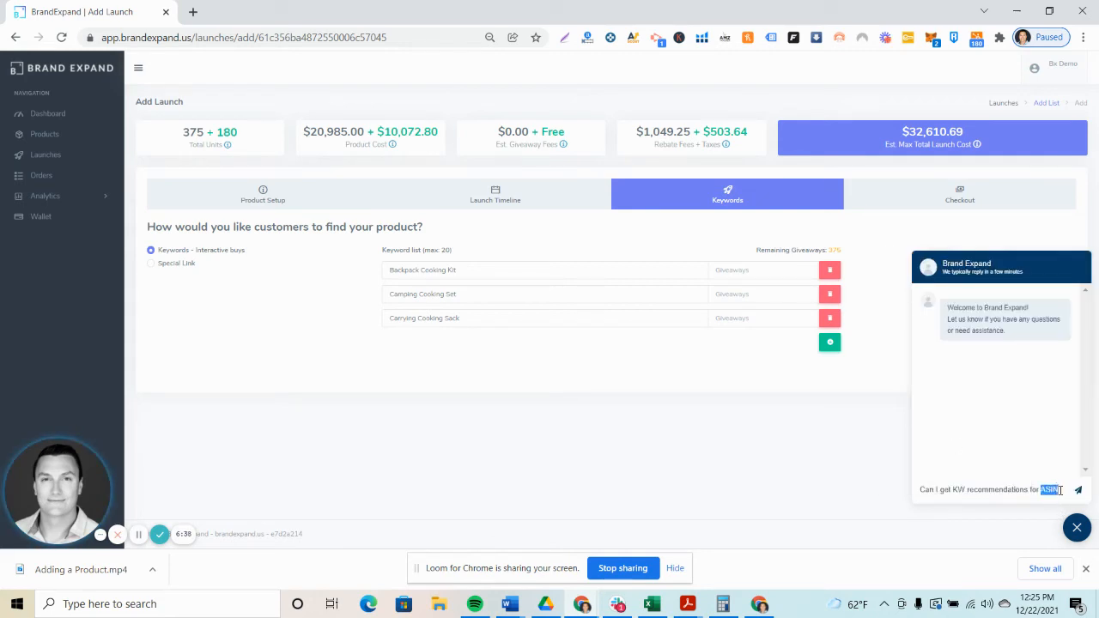
pyautogui.click(1077, 527)
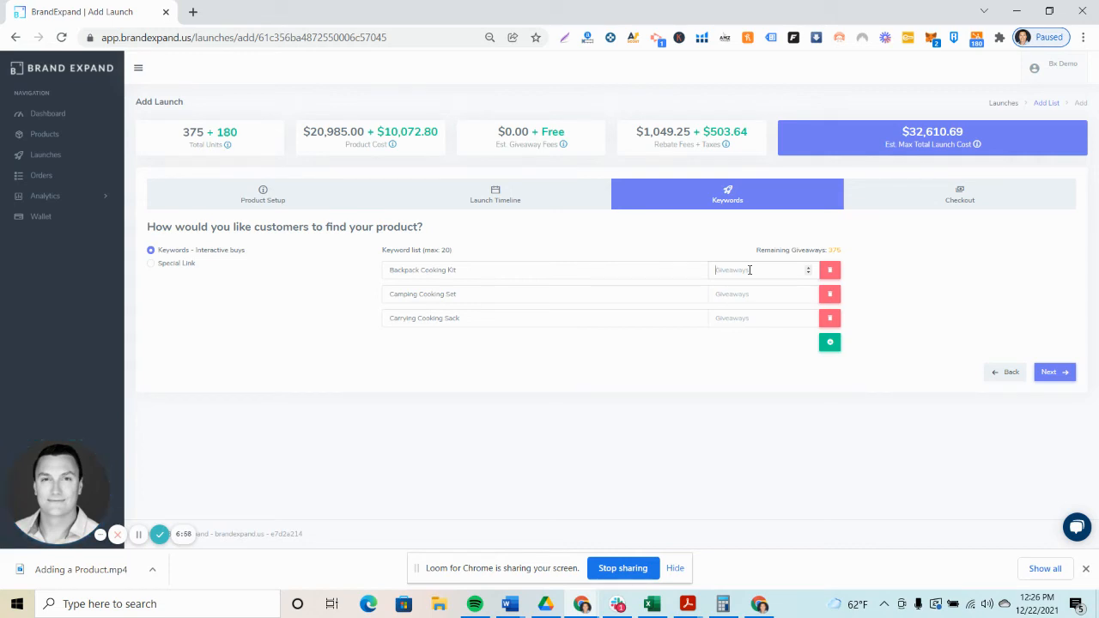
# Allocate 250 giveaways to Backpack Cooking Kit, 75 to Camping Cooking Set and 50 to Carrying Cooking Sack, and continue to Checkout
pyautogui.write('7')
pyautogui.press('Tab')
pyautogui.click(741, 295)
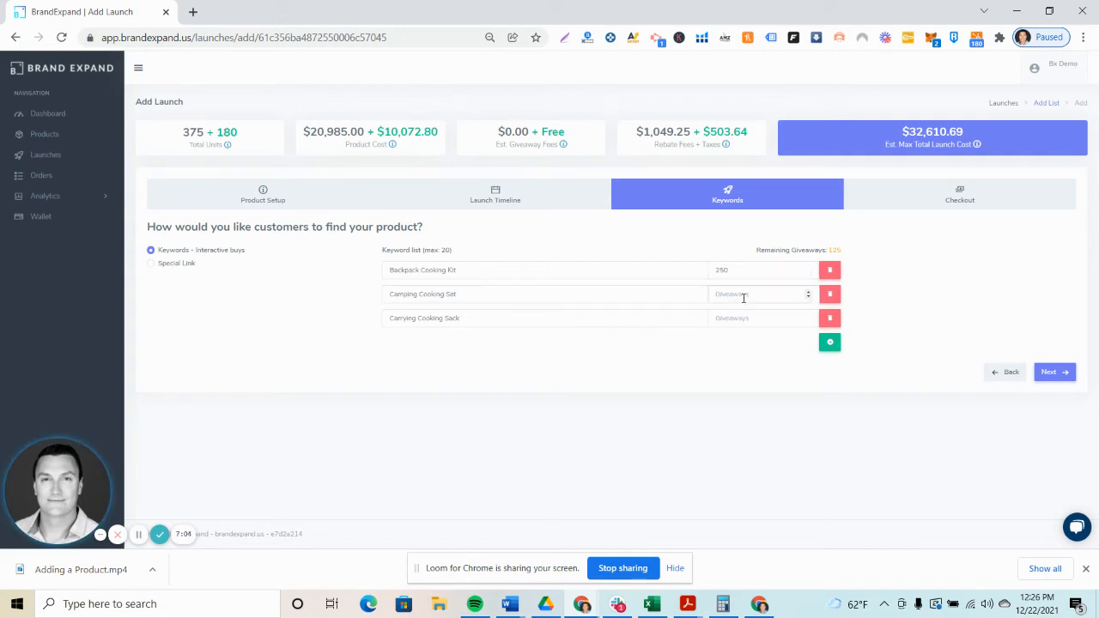
pyautogui.write('75')
pyautogui.press('Tab')
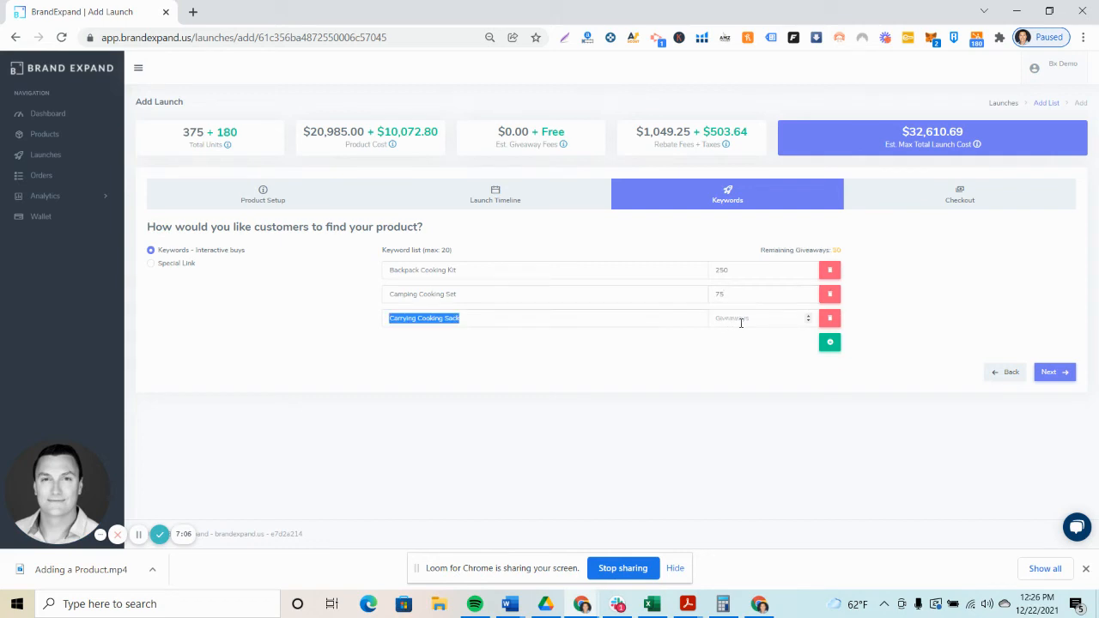
pyautogui.click(741, 320)
pyautogui.write('50')
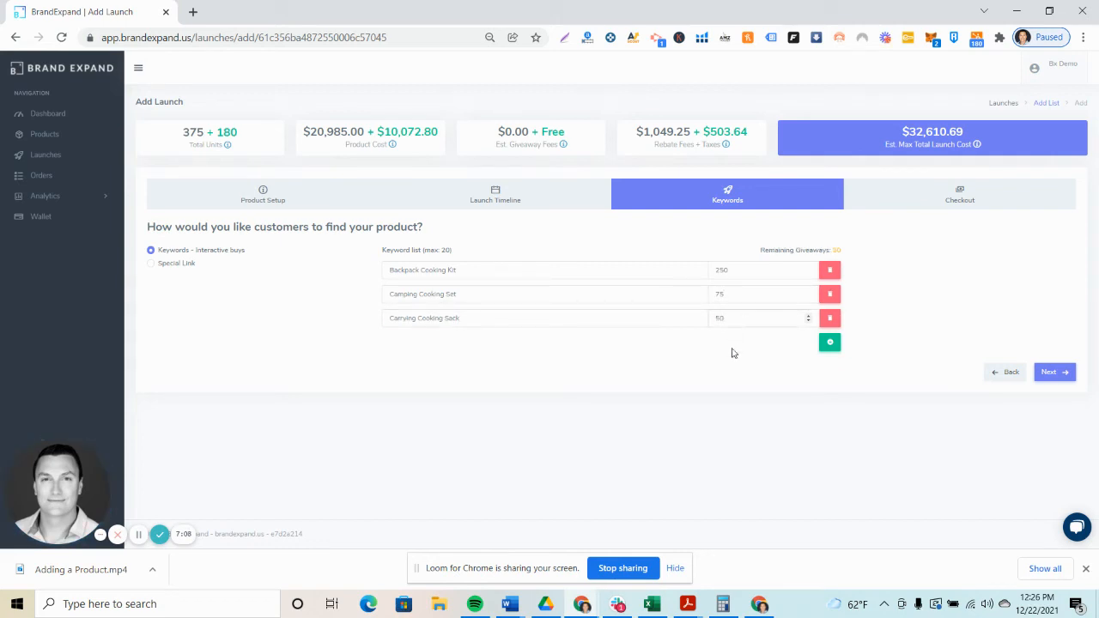
pyautogui.click(733, 353)
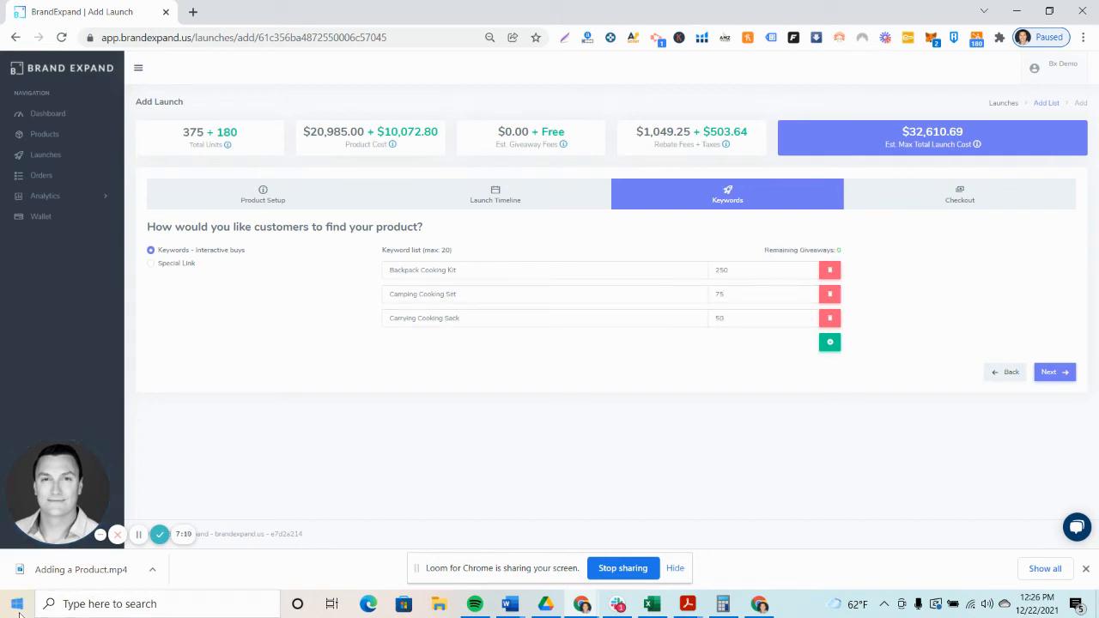
pyautogui.click(138, 534)
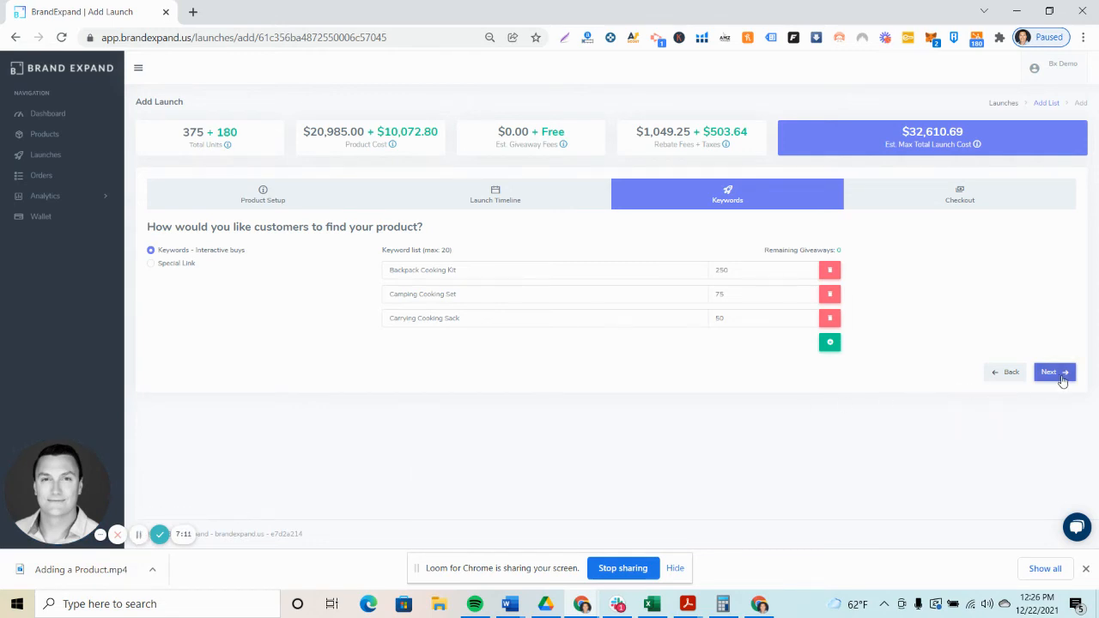
pyautogui.click(1062, 381)
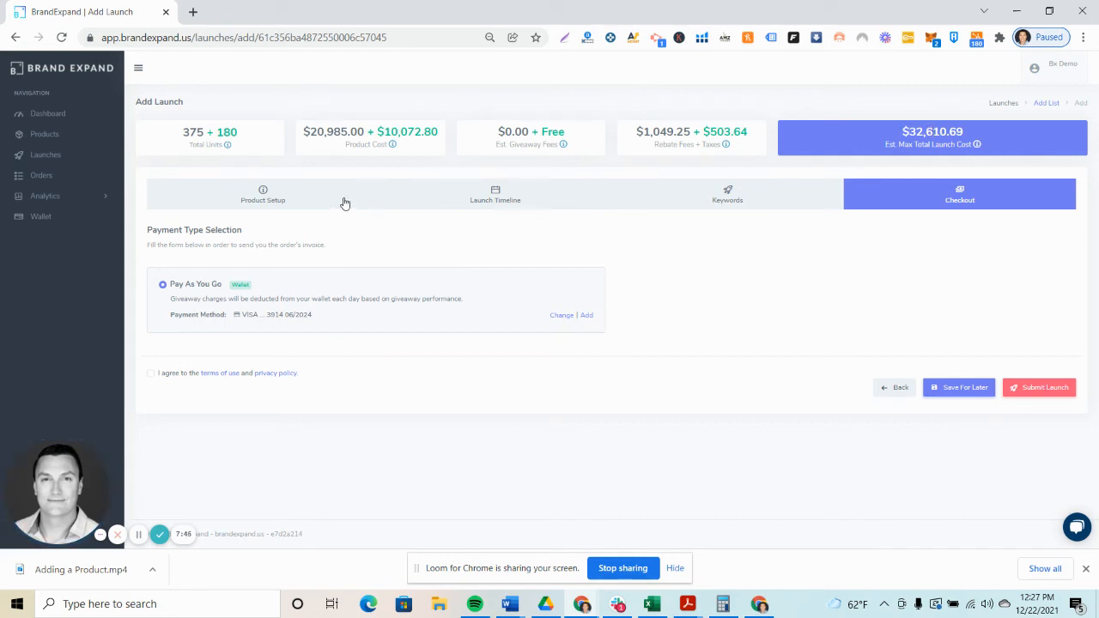
# Highlight the main and Evergreen unit totals and the product cost figures in the launch summary
pyautogui.doubleClick(193, 133)
pyautogui.doubleClick(226, 133)
pyautogui.moveTo(305, 131); pyautogui.dragTo(444, 137)
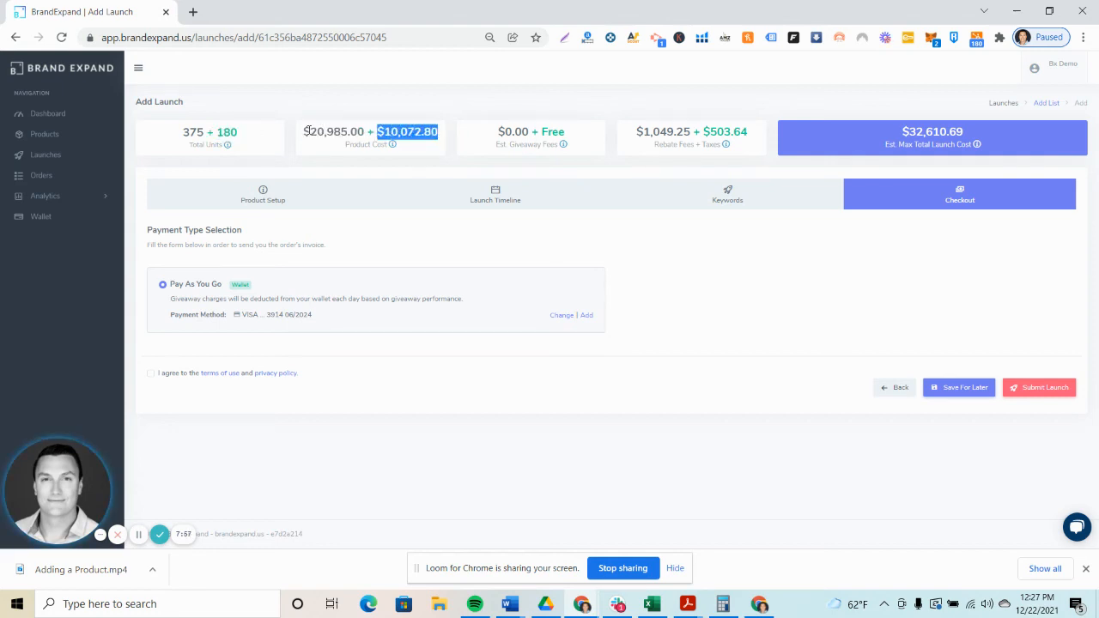
pyautogui.moveTo(303, 132); pyautogui.dragTo(439, 137)
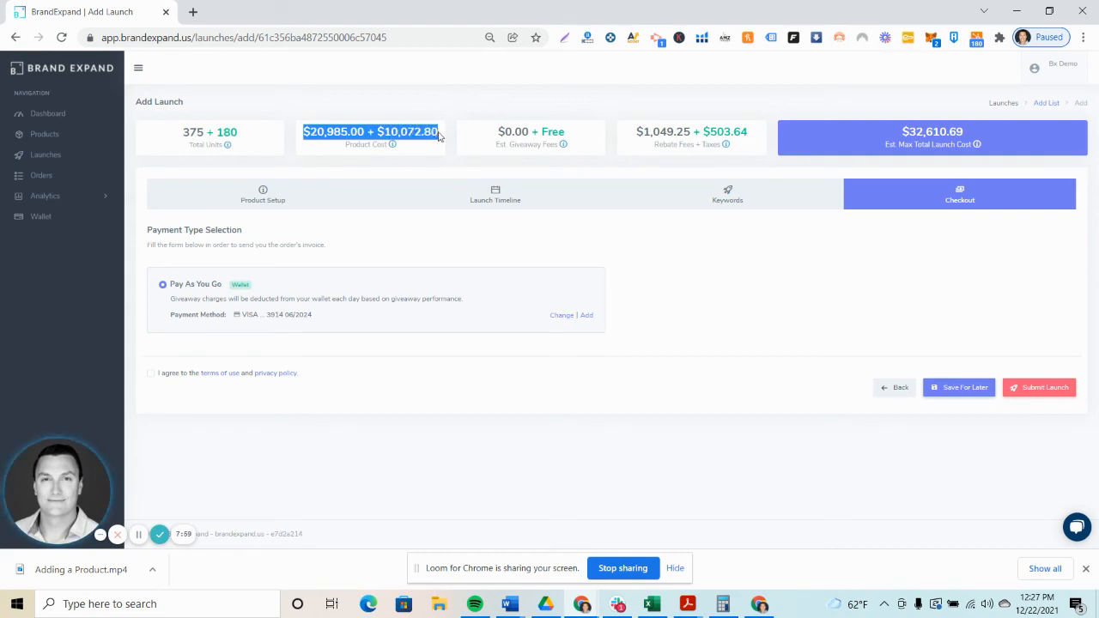
# Highlight the estimated giveaway fees figure and its label in the launch summary to examine how the fees are calculated
pyautogui.click(438, 146)
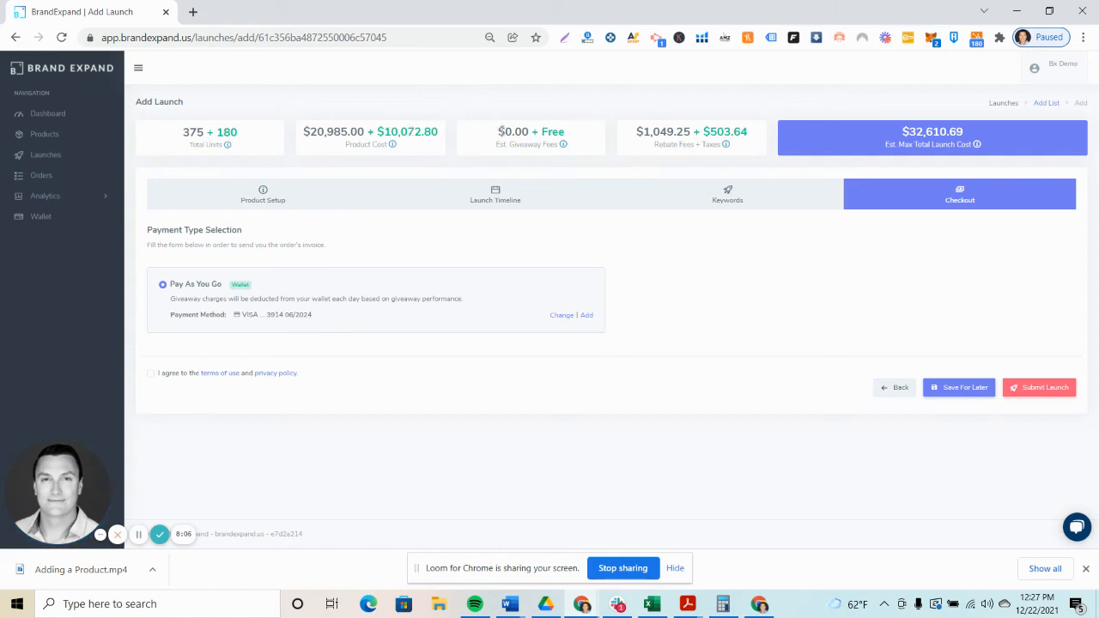
pyautogui.moveTo(500, 132); pyautogui.dragTo(552, 125)
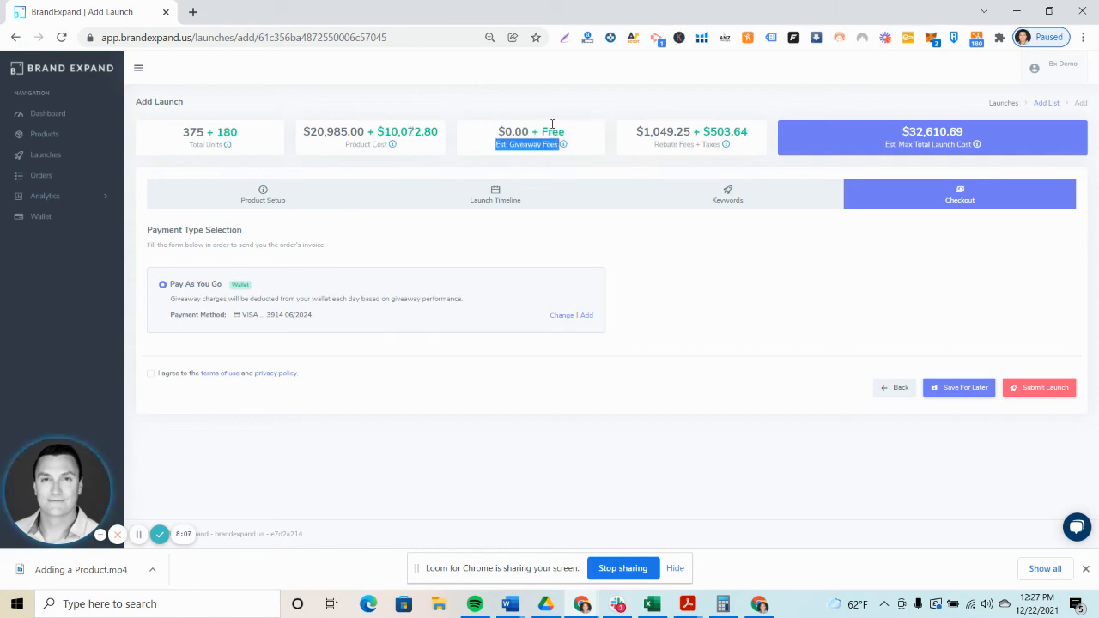
pyautogui.doubleClick(519, 130)
pyautogui.click(490, 150)
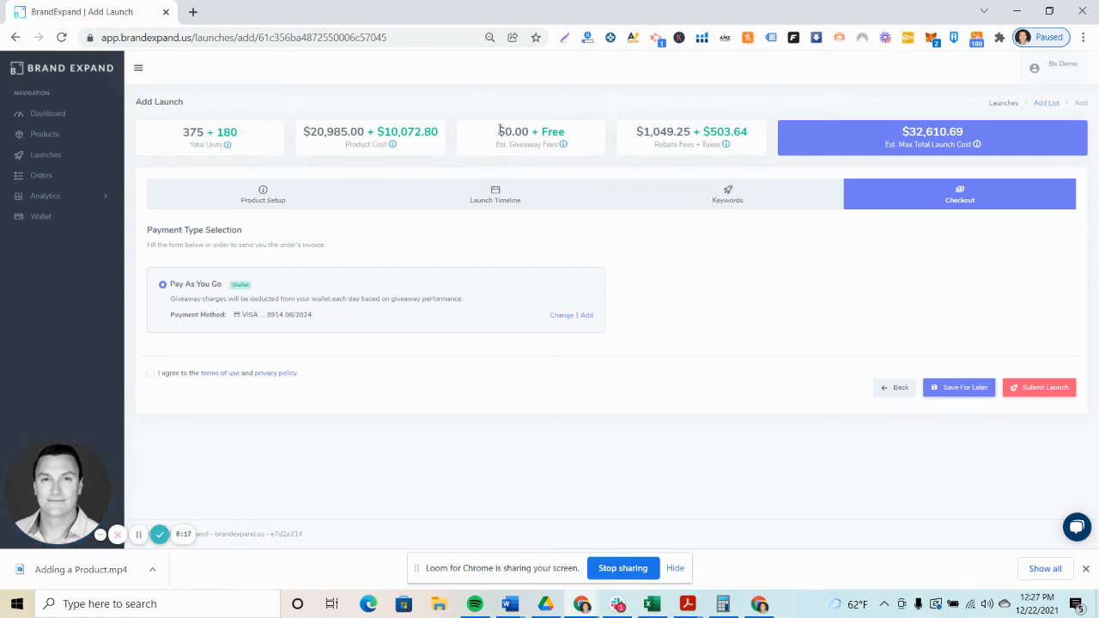
pyautogui.moveTo(498, 131); pyautogui.dragTo(550, 133)
pyautogui.click(550, 133)
pyautogui.moveTo(498, 132); pyautogui.dragTo(565, 141)
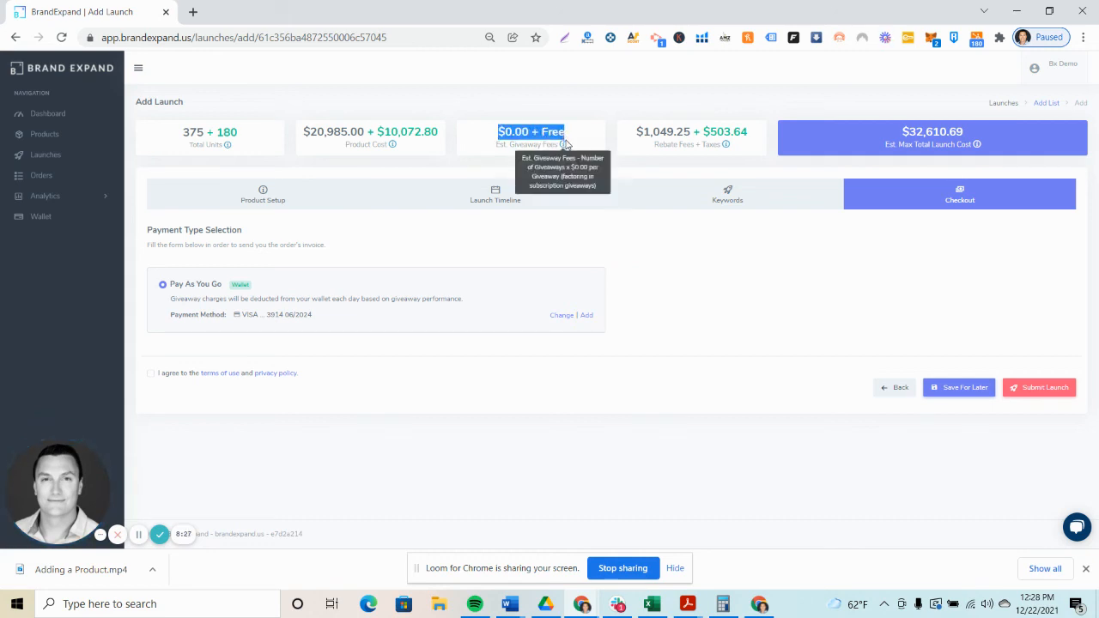
pyautogui.moveTo(495, 144); pyautogui.dragTo(540, 147)
pyautogui.click(534, 181)
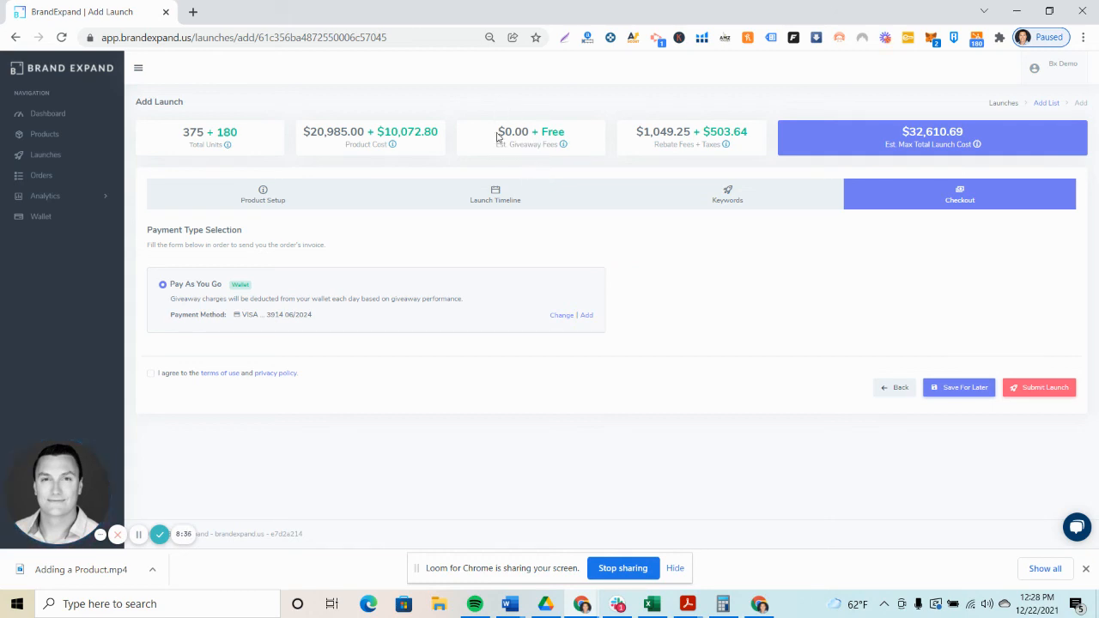
pyautogui.moveTo(496, 143); pyautogui.dragTo(560, 144)
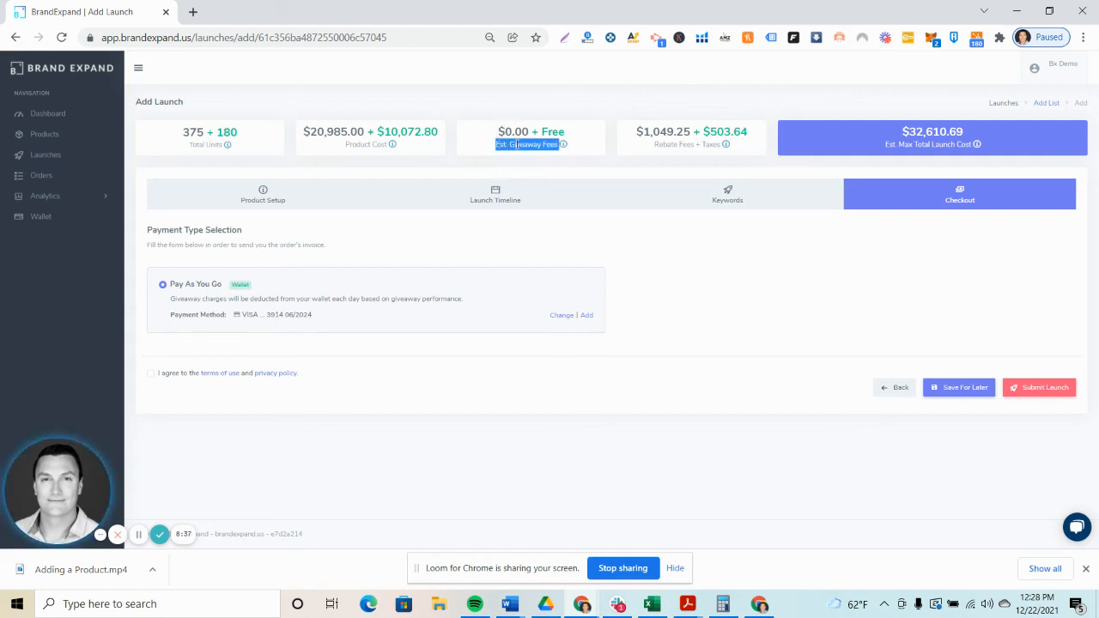
pyautogui.click(627, 157)
# Highlight the rebate fees and taxes figures and review the estimated maximum total launch cost in the summary
pyautogui.moveTo(637, 130); pyautogui.dragTo(747, 129)
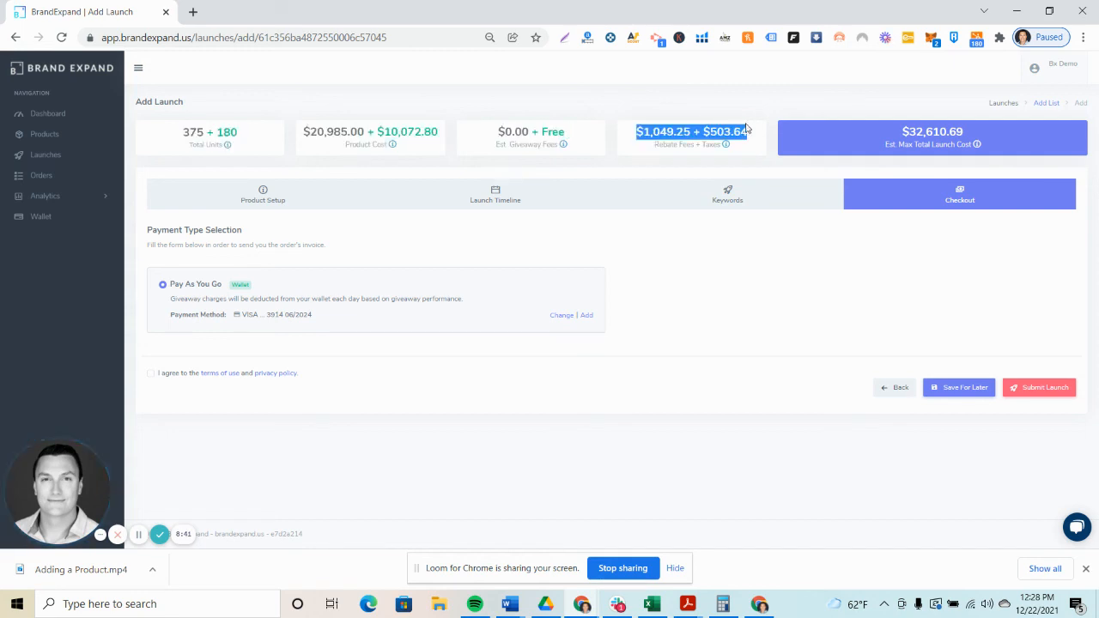
pyautogui.click(757, 161)
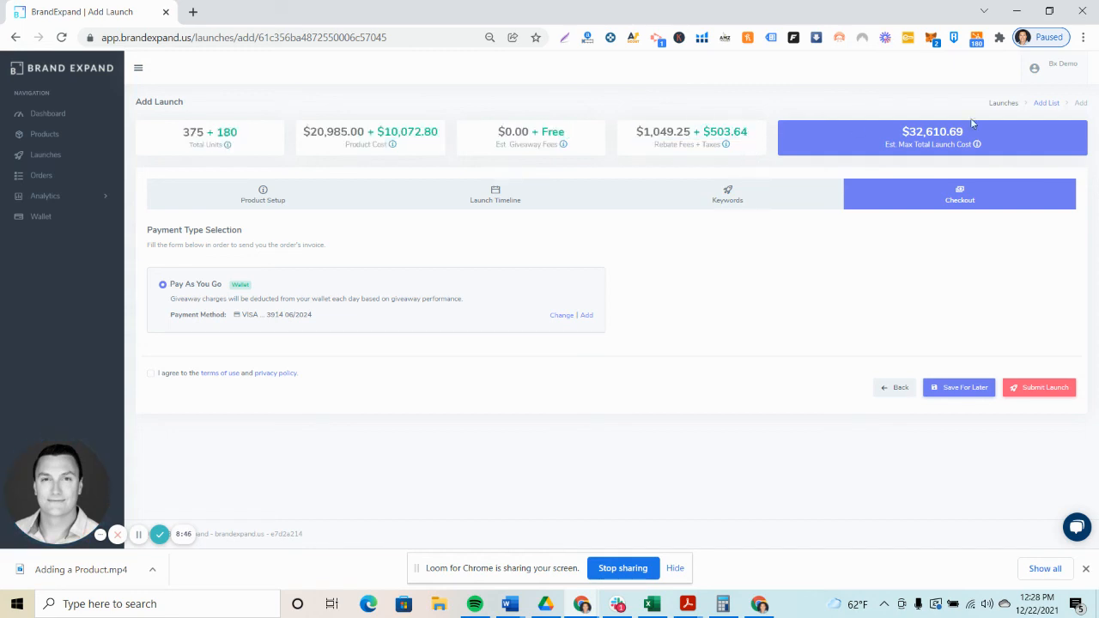
pyautogui.moveTo(883, 149); pyautogui.dragTo(898, 146)
pyautogui.click(898, 148)
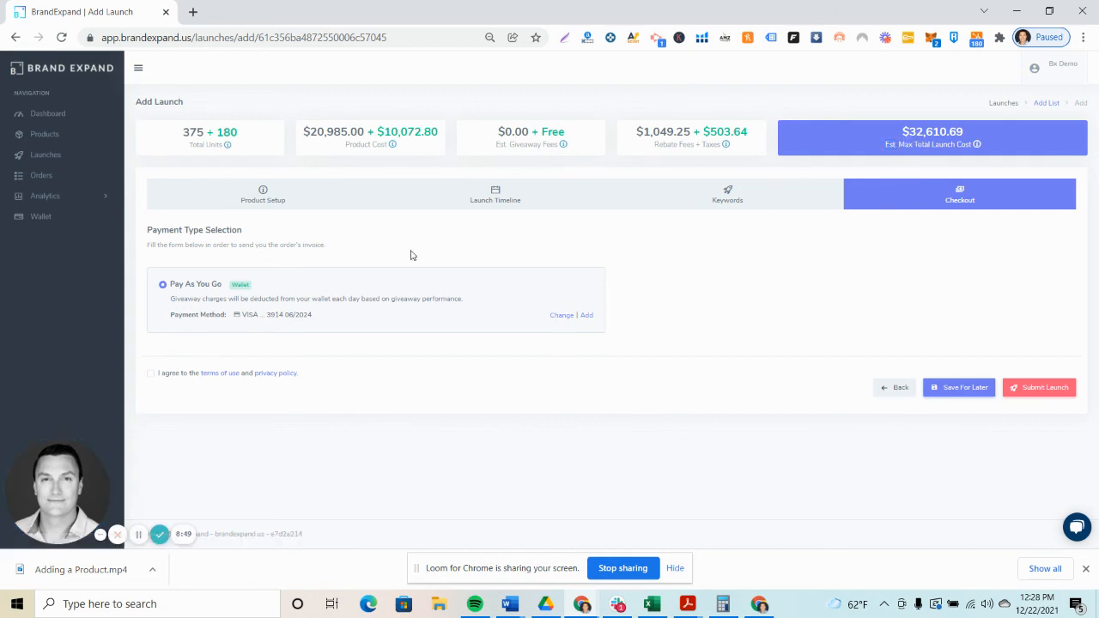